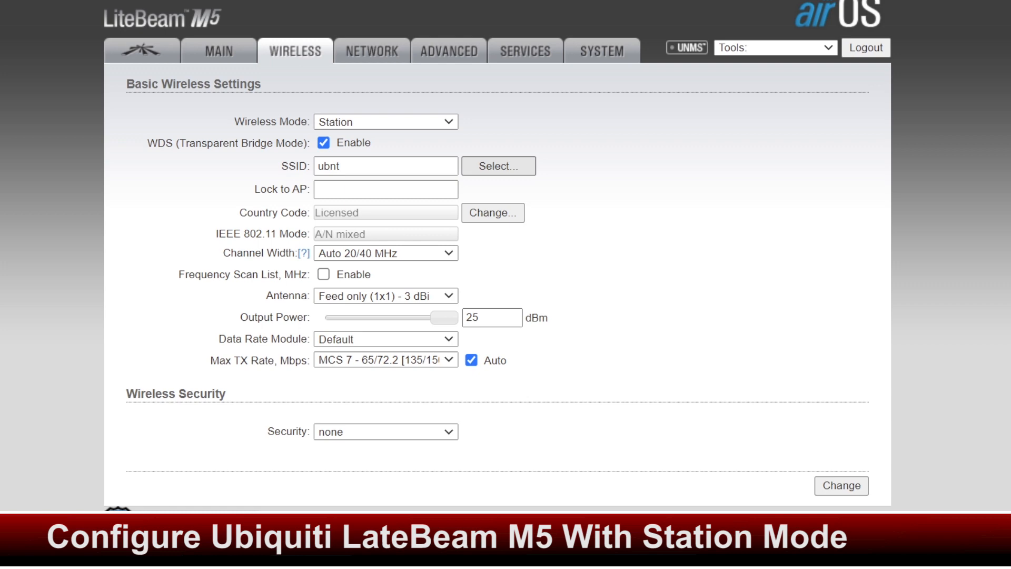
Step: Run a site survey and pick the first, strongest access point as the station's SSID
click(499, 166)
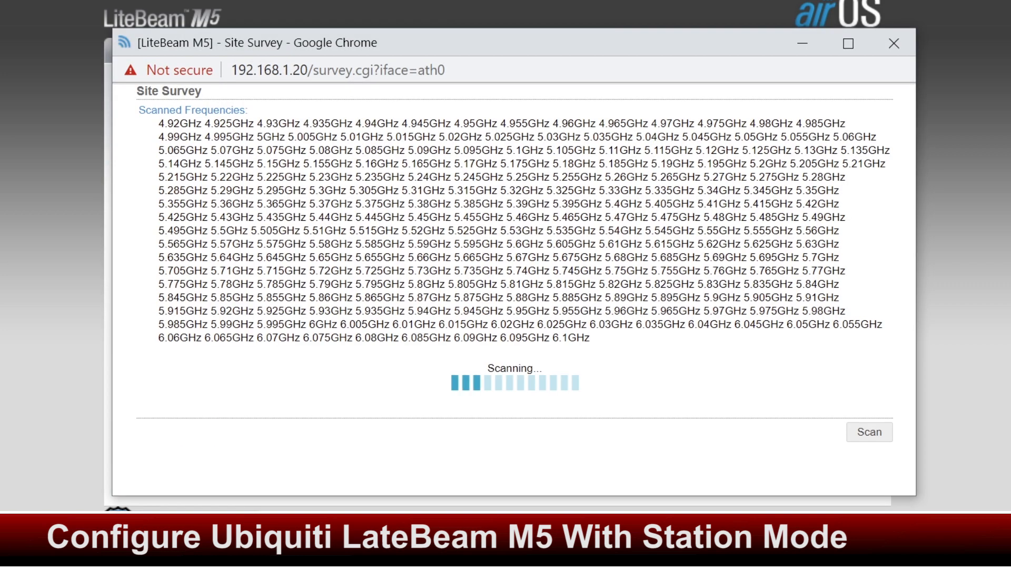
scroll(504, 290, down, 2)
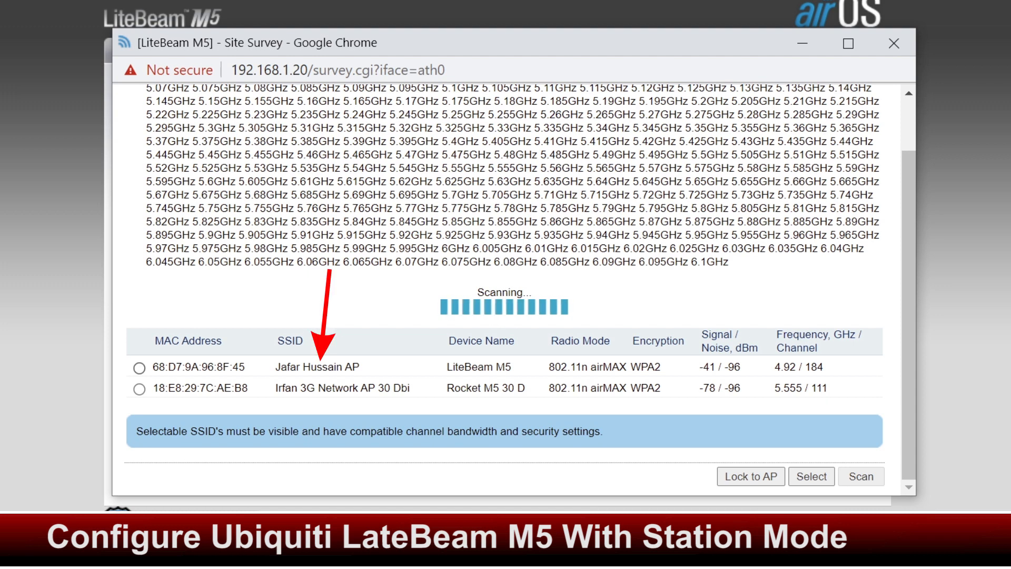
click(139, 368)
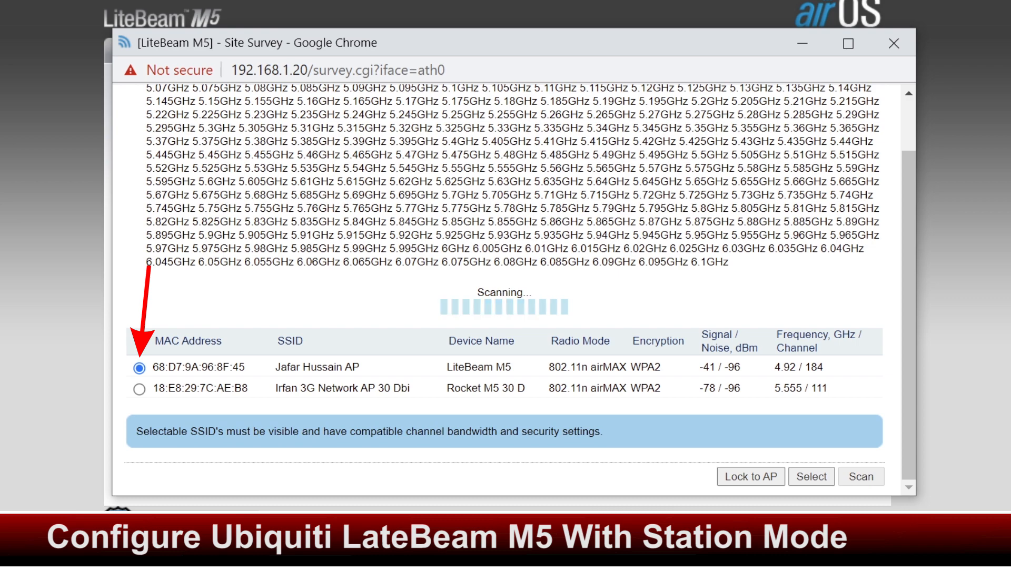
click(811, 476)
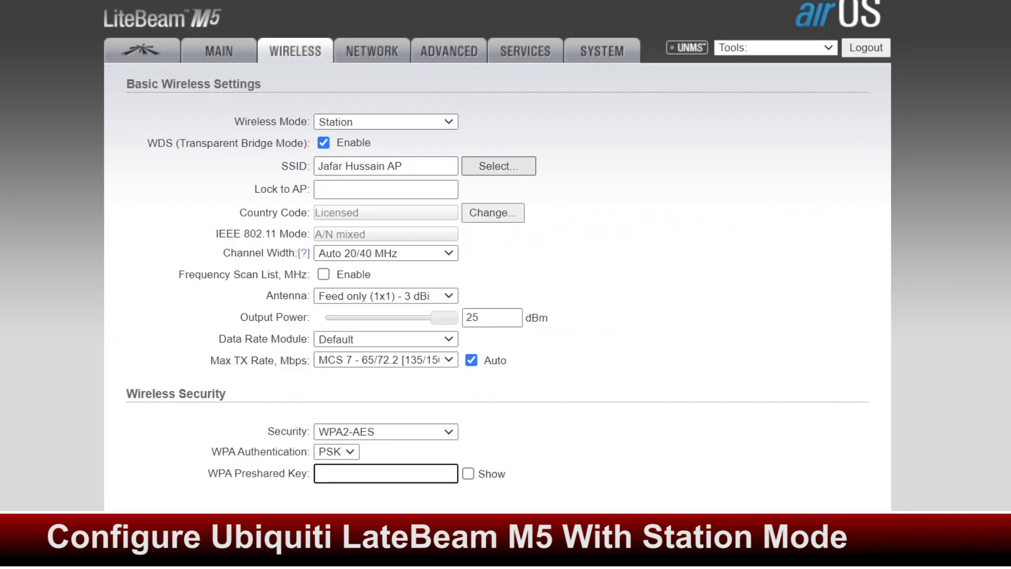
Step: Re-run the survey, choose the same access point and lock to its MAC 68:D7:9A:96:8F:45
click(498, 166)
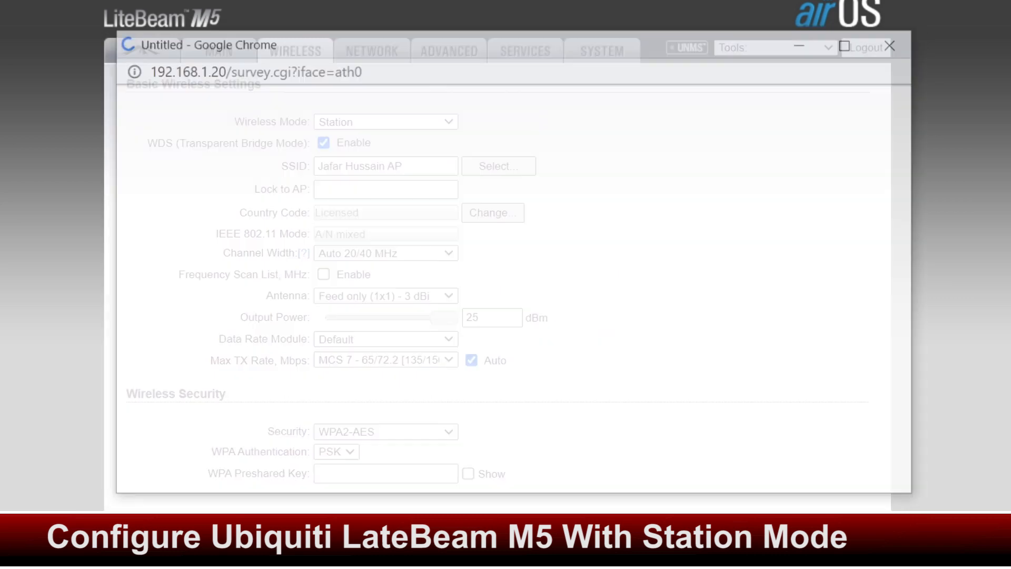
scroll(505, 289, down, 2)
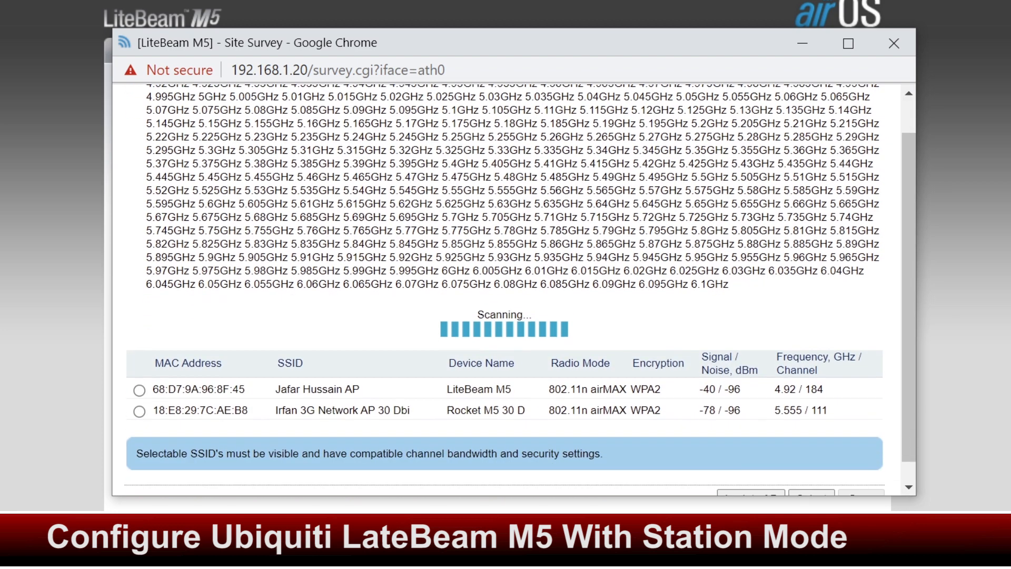
click(139, 368)
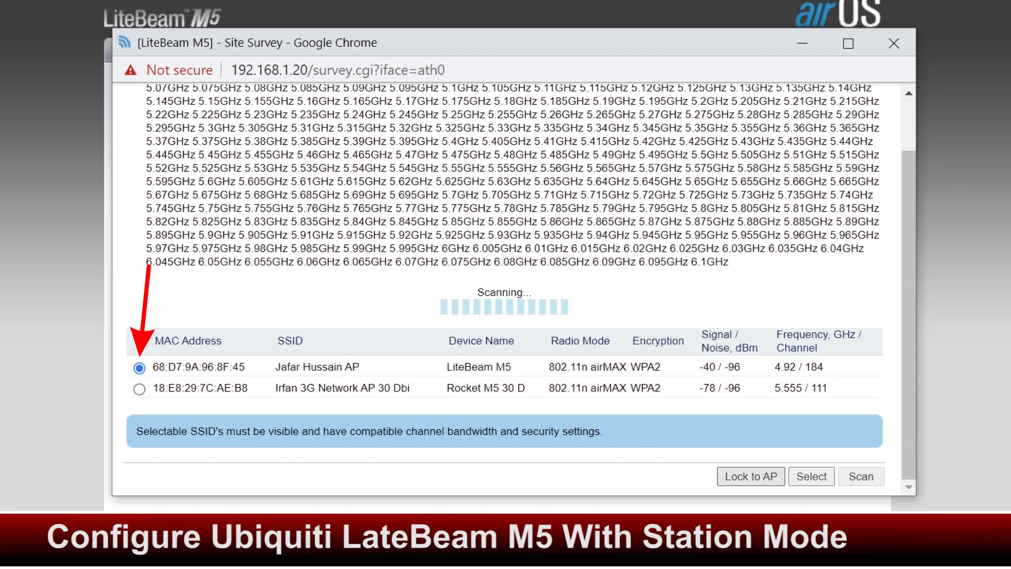
click(751, 475)
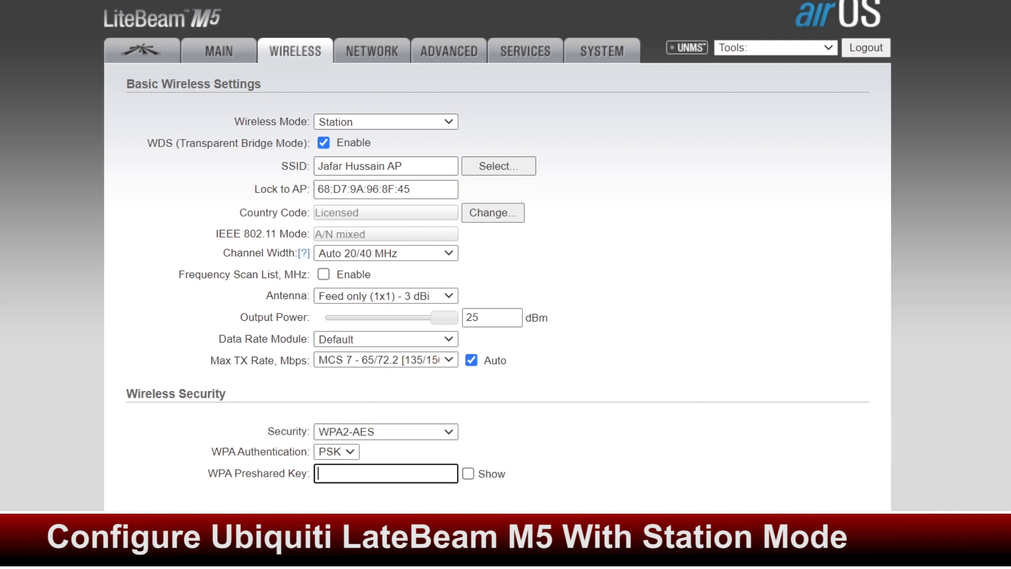
scroll(497, 284, down, 1)
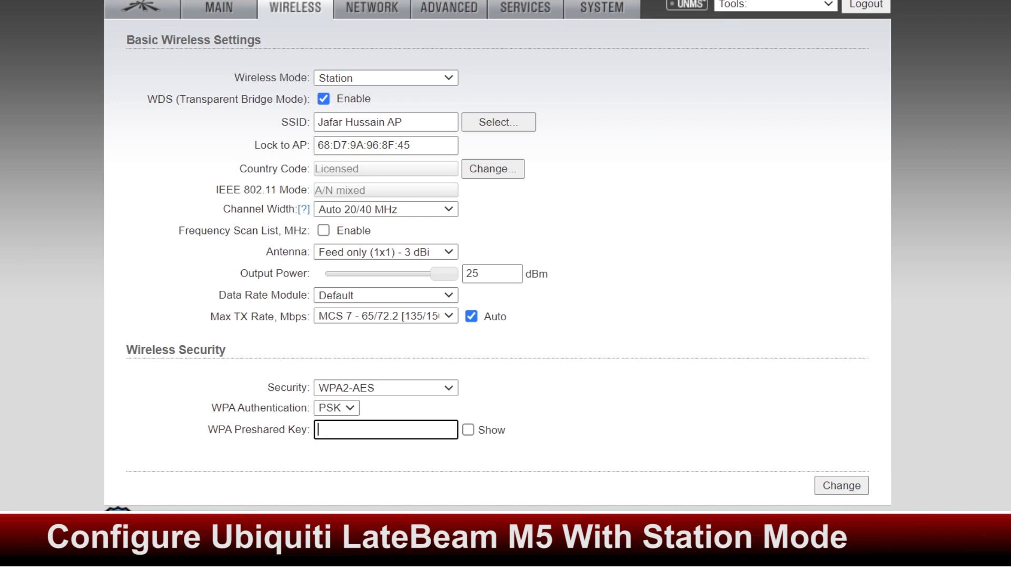
scroll(497, 252, up, 1)
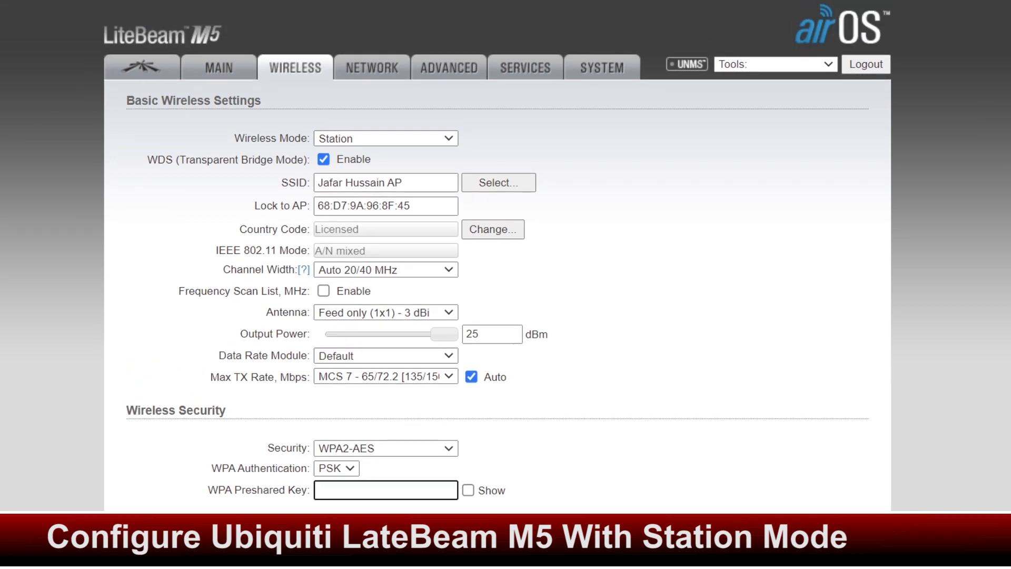
scroll(497, 253, down, 1)
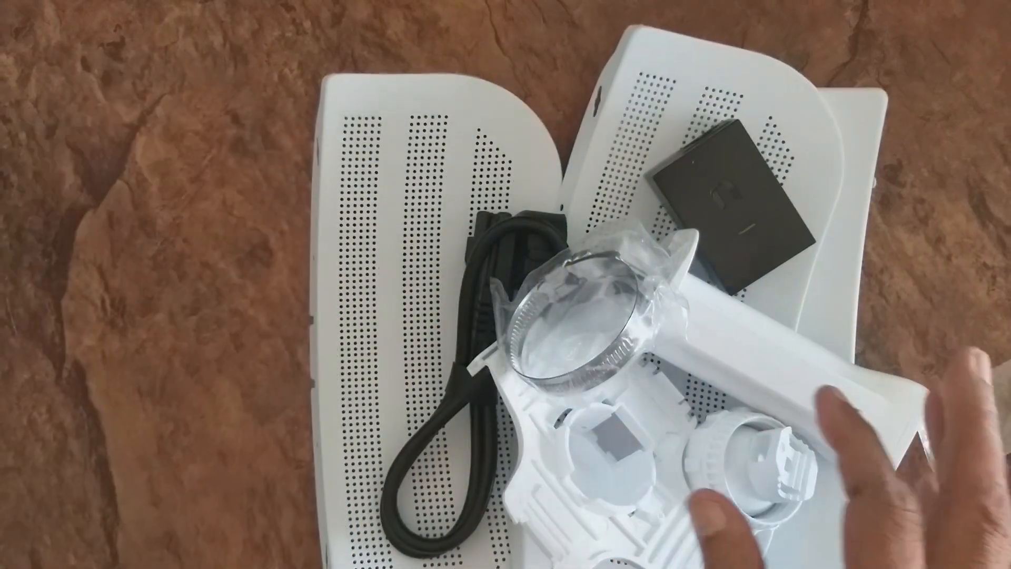
Step: Load 192.168.1.20 in Chrome and proceed via Advanced past the unsafe-certificate warning
text(6)
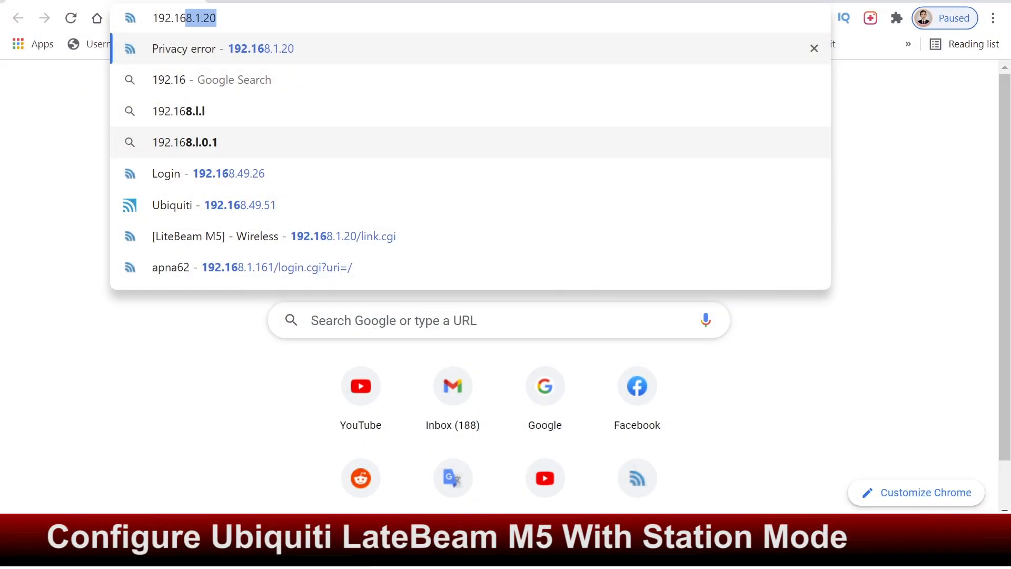
text(8.)
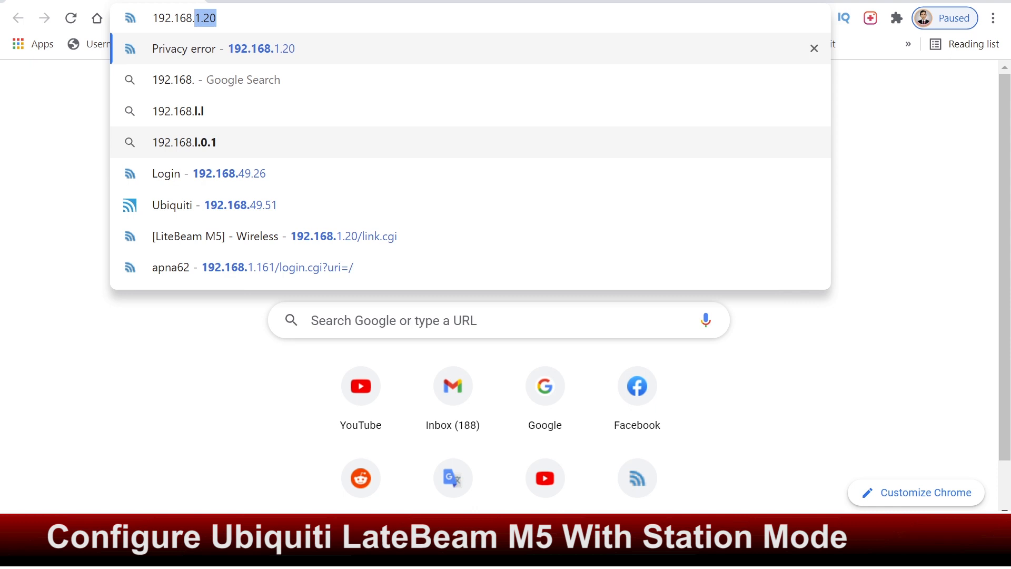
text(1.20)
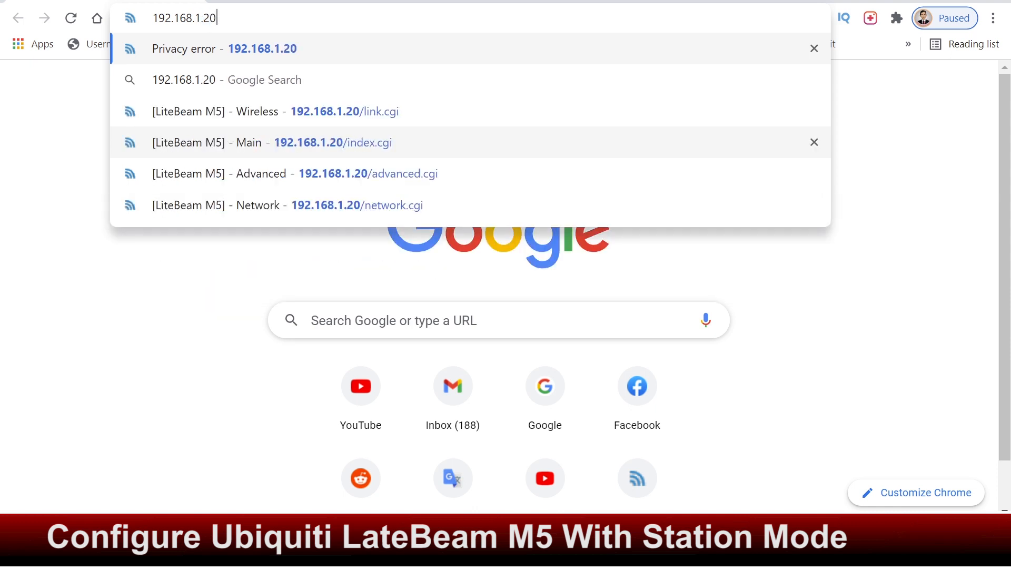
key(Return)
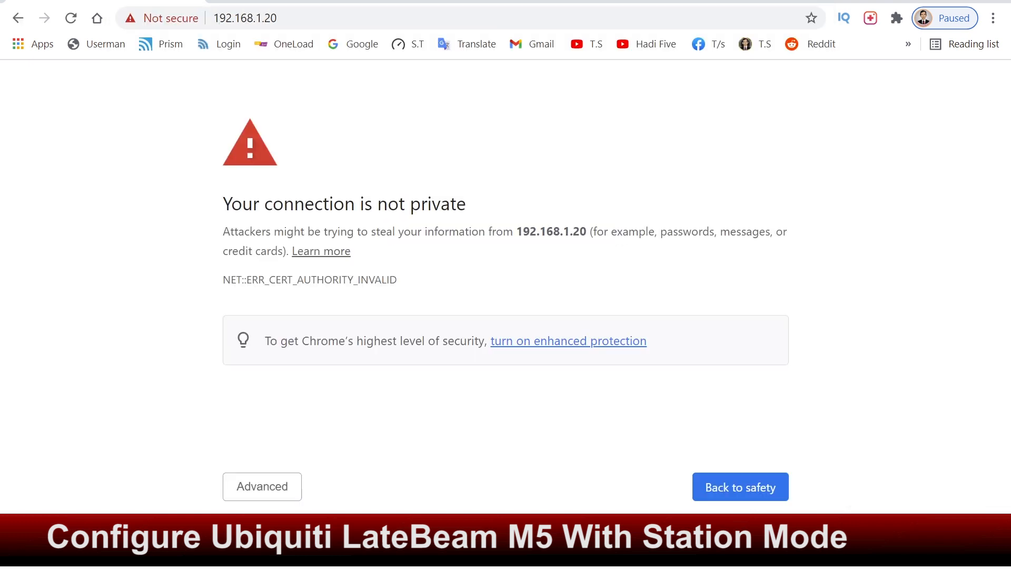
click(262, 486)
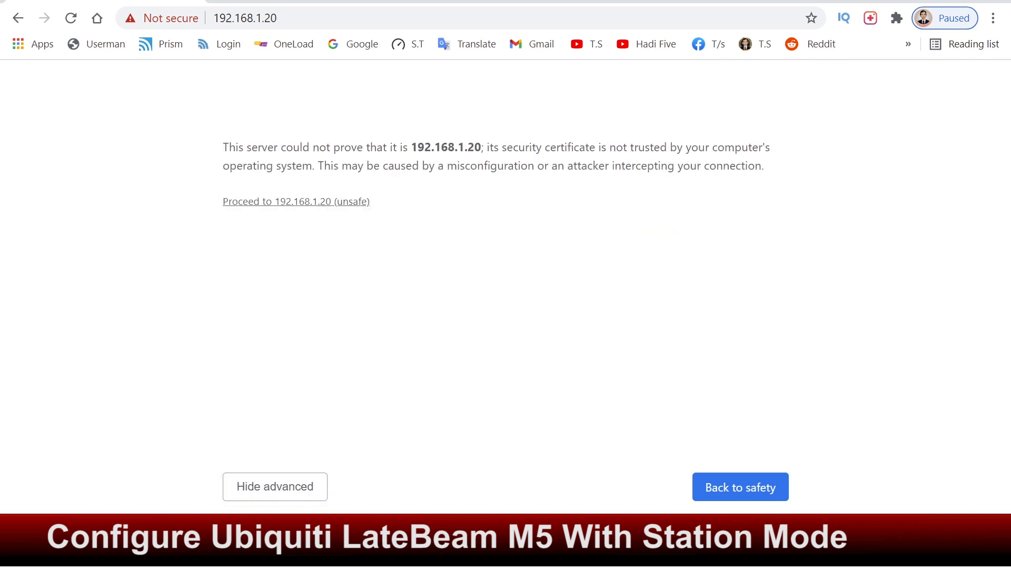
click(296, 201)
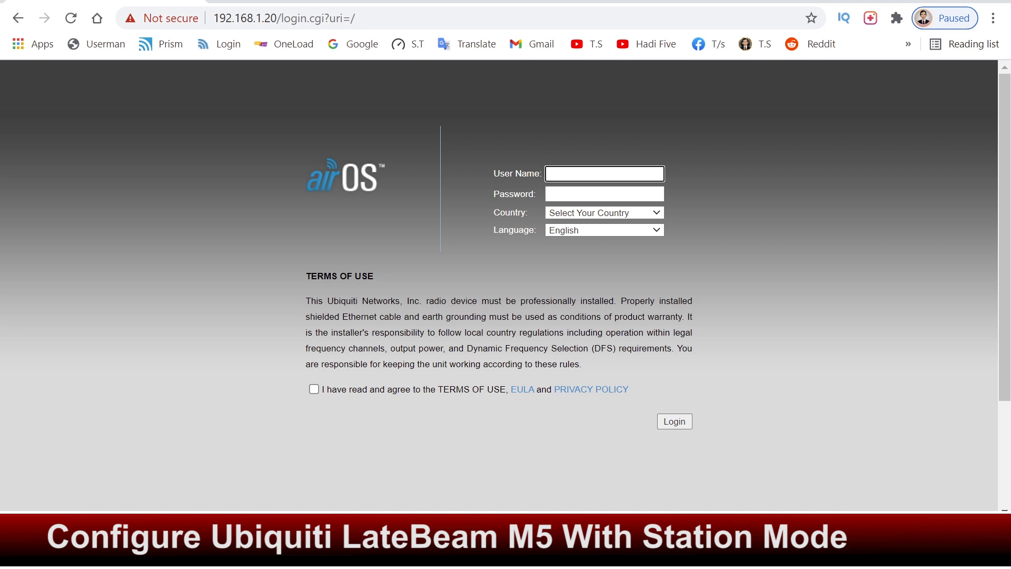
Step: Set the login page's Country to Licensed
click(603, 213)
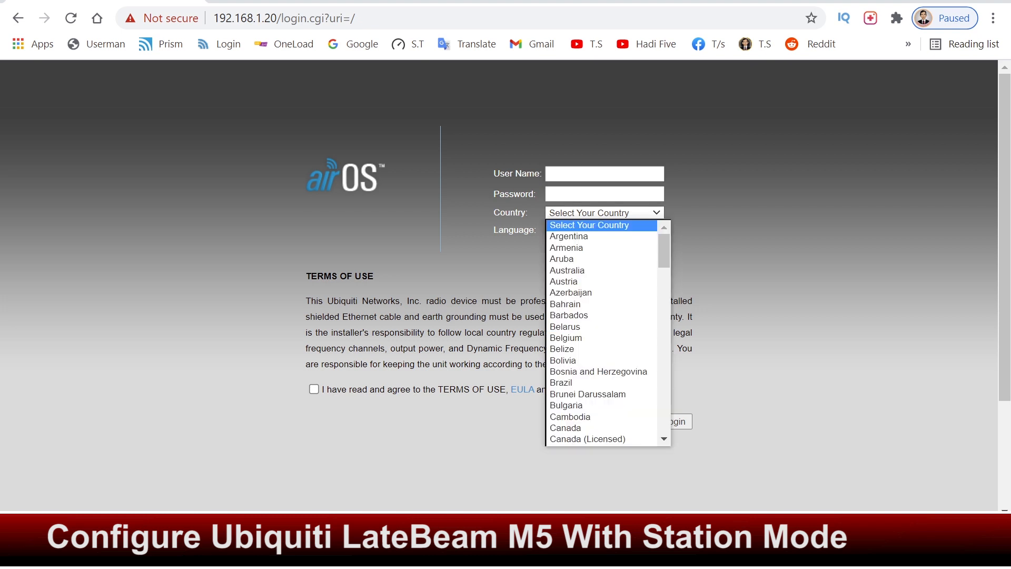
scroll(602, 331, down, 10)
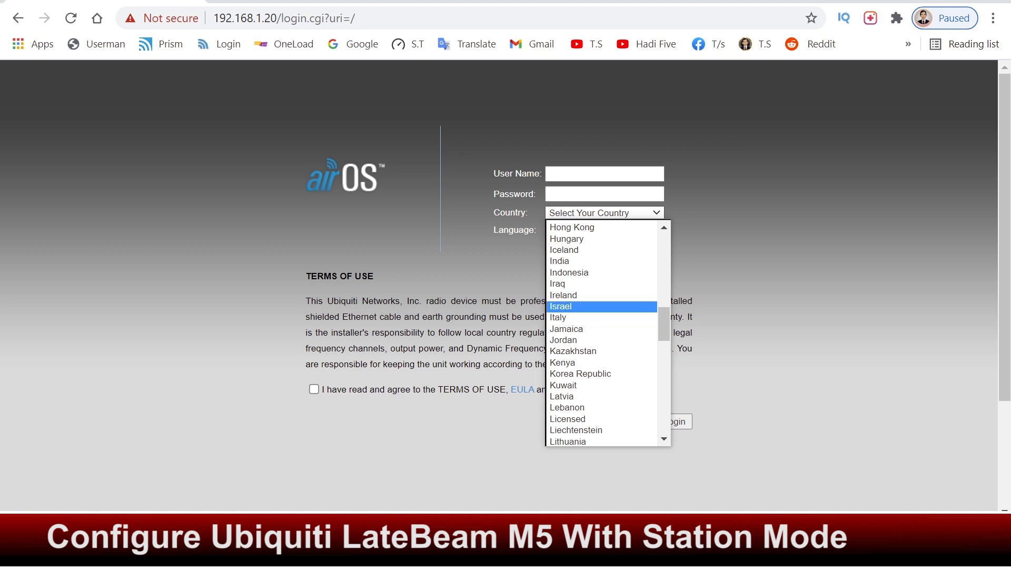
click(568, 418)
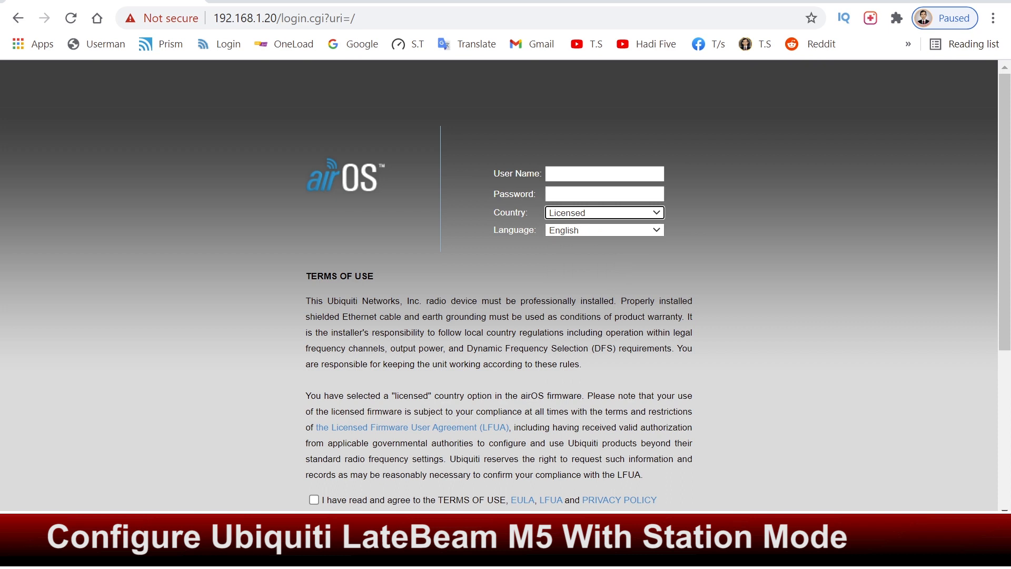
Step: Enter the default username ubnt and the default password, and agree to the Terms of Use
click(604, 173)
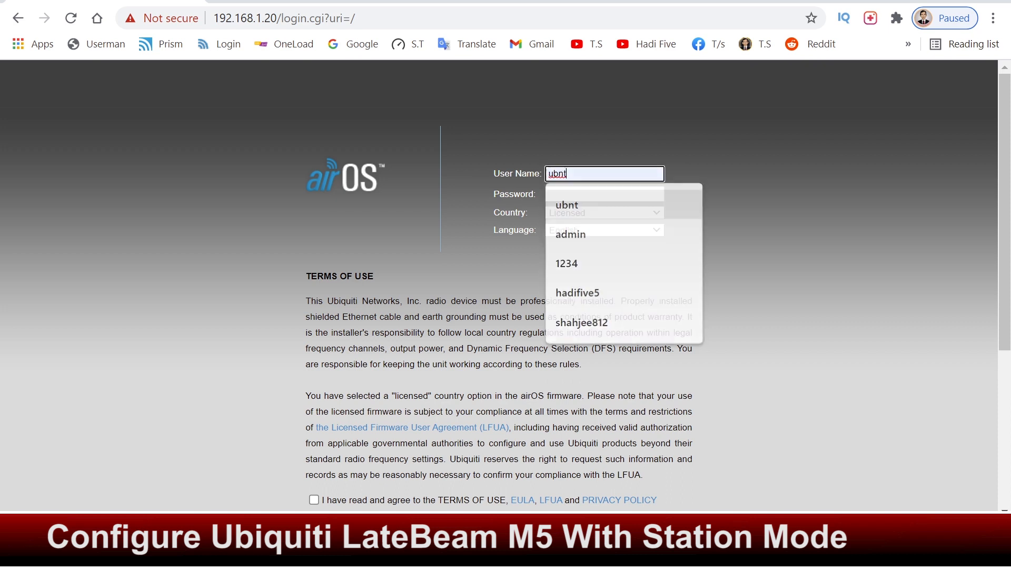
key(Return)
key(Tab)
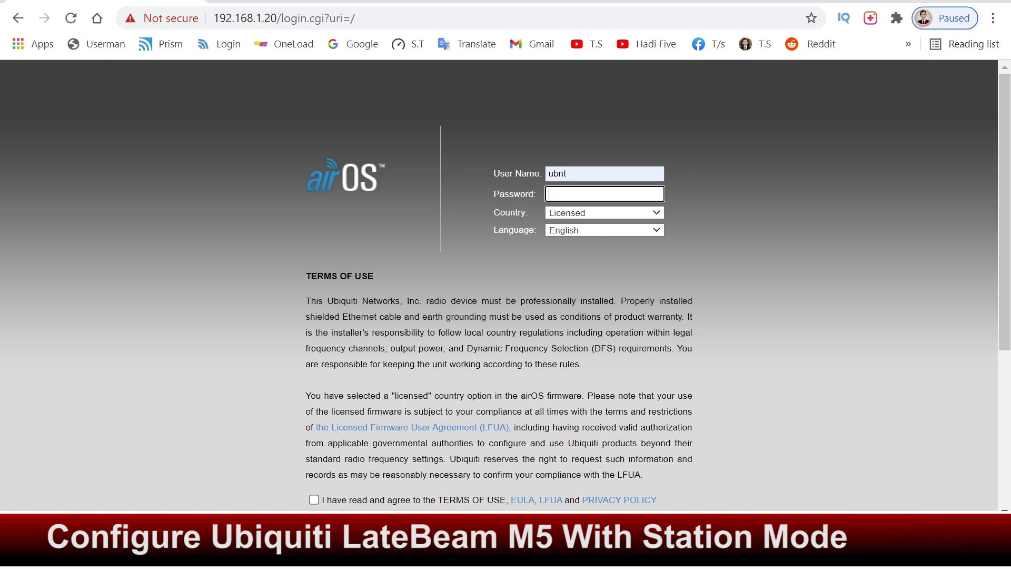
text(ubnt)
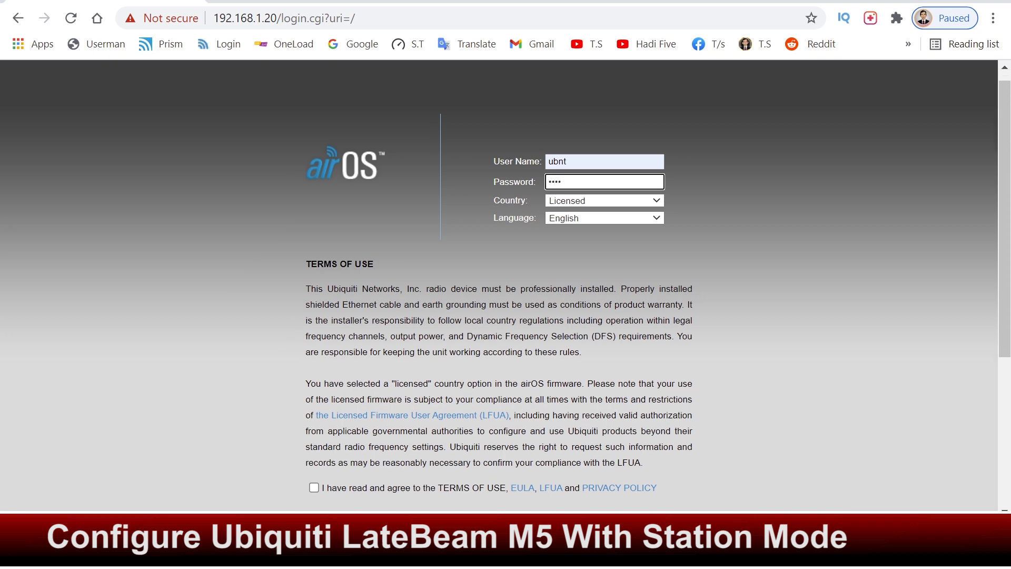
scroll(499, 284, down, 5)
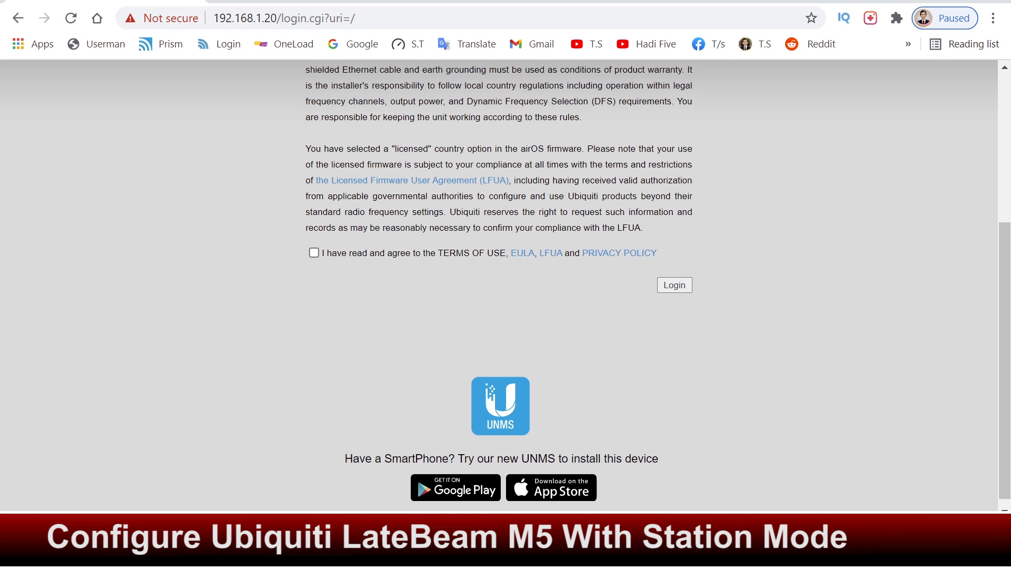
click(314, 253)
Step: Log in and dismiss the orange default-password warning on the Main status page
click(674, 285)
scroll(500, 285, up, 4)
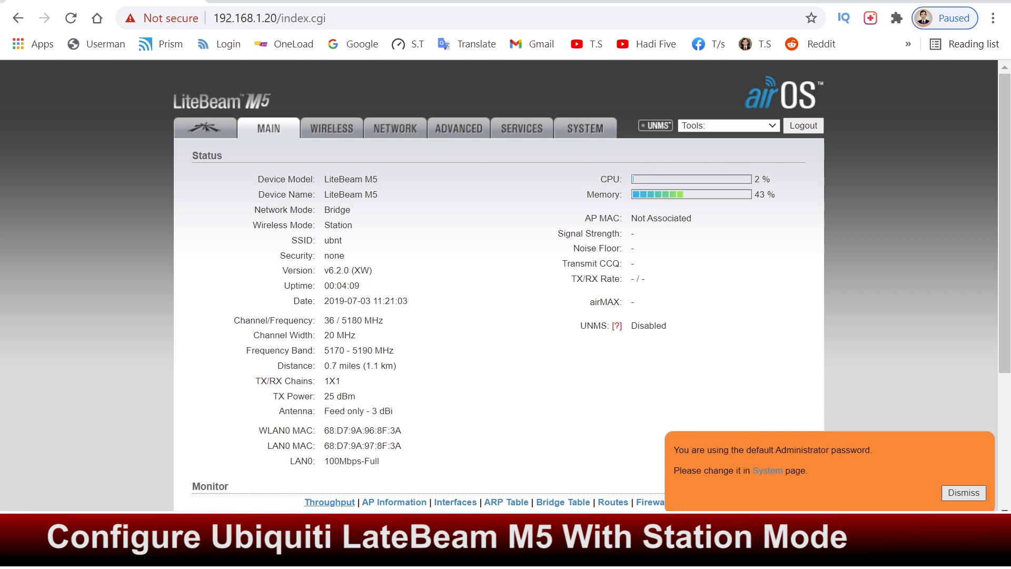
click(963, 493)
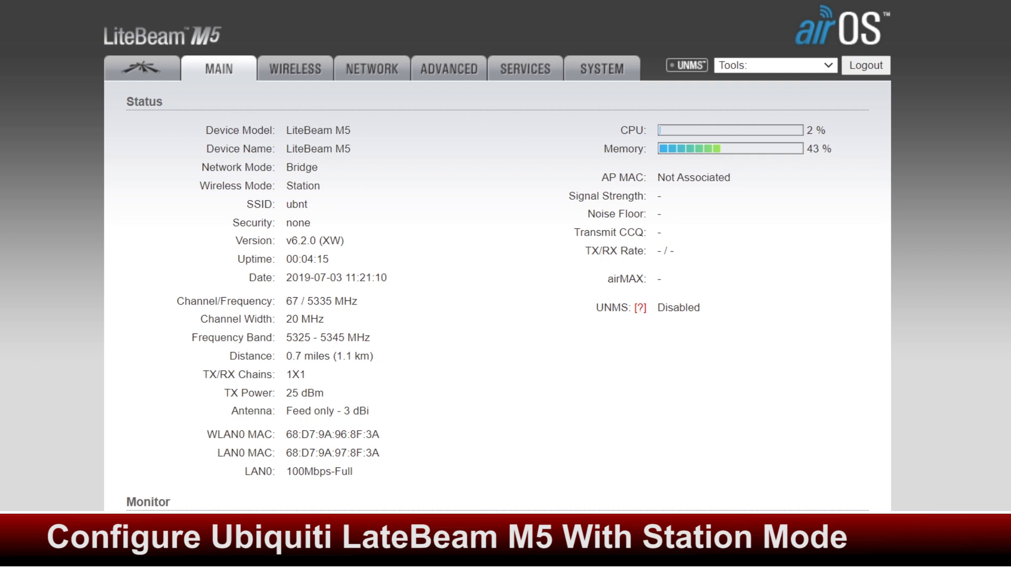
Step: Enable WDS (Transparent Bridge Mode) in the wireless settings and launch a Site Survey
click(295, 69)
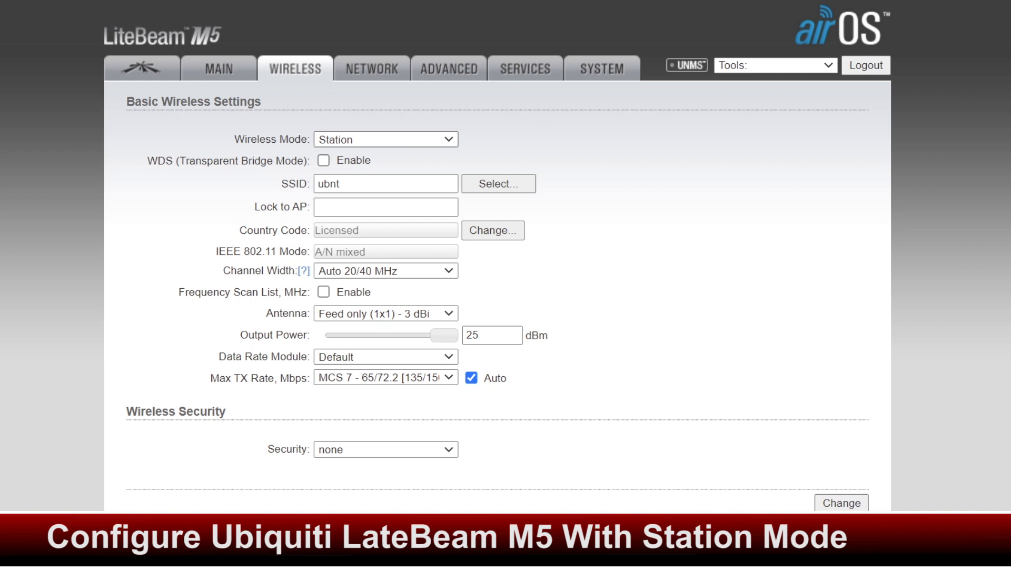
click(323, 160)
scroll(497, 284, down, 1)
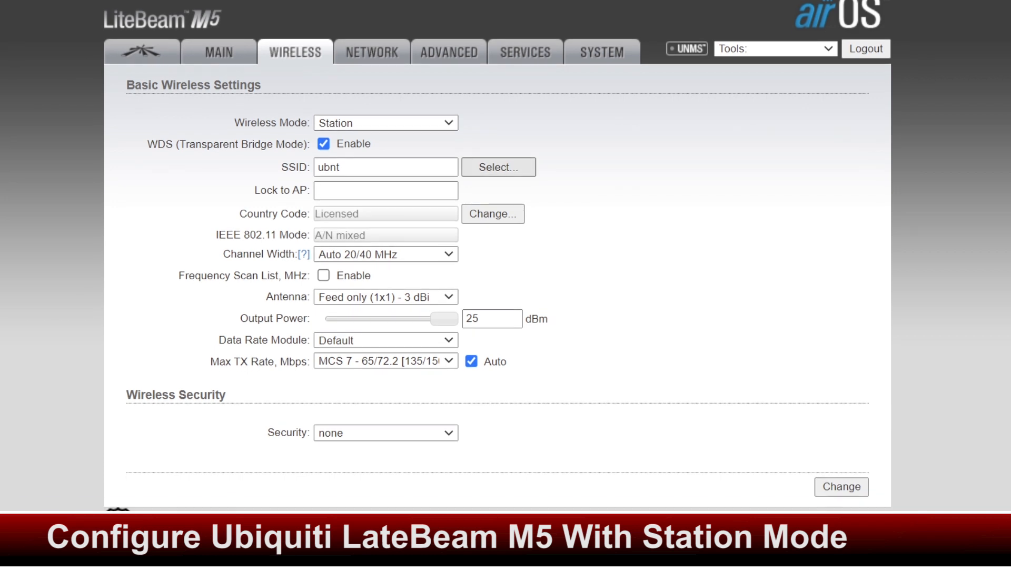
click(499, 167)
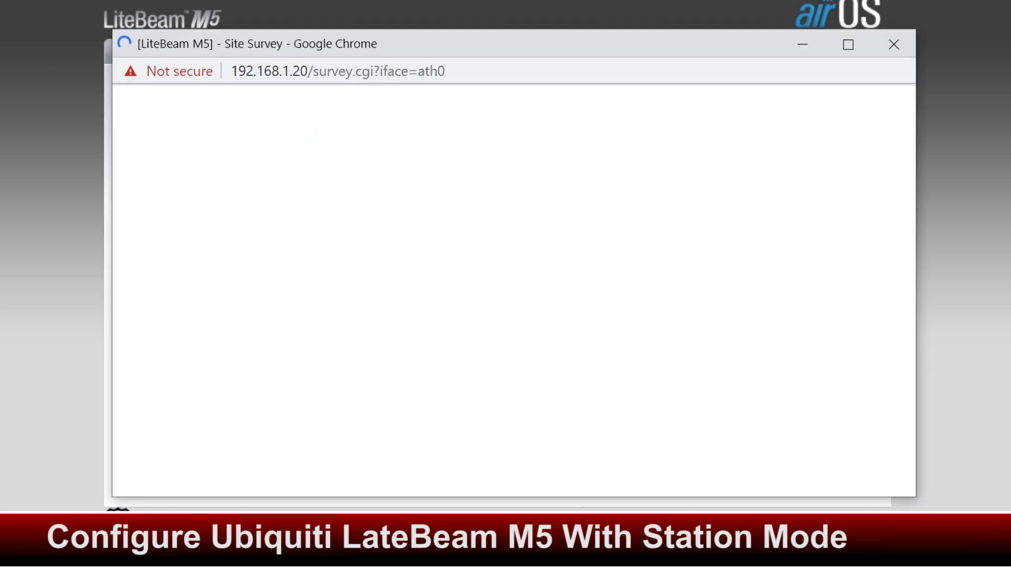
Step: Choose the LiteBeam M5 access point in the survey as the SSID
scroll(514, 291, down, 2)
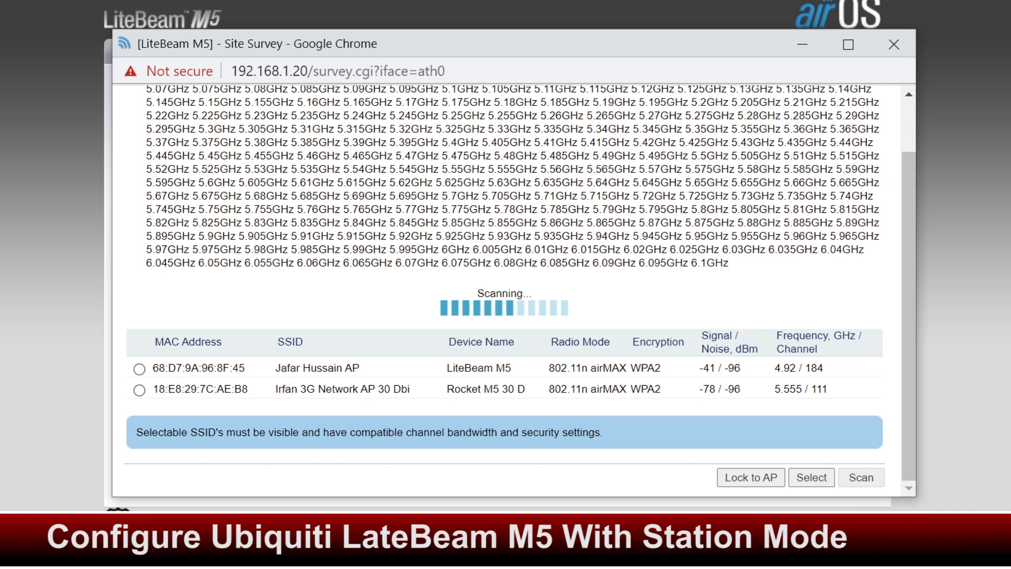
click(139, 369)
click(811, 477)
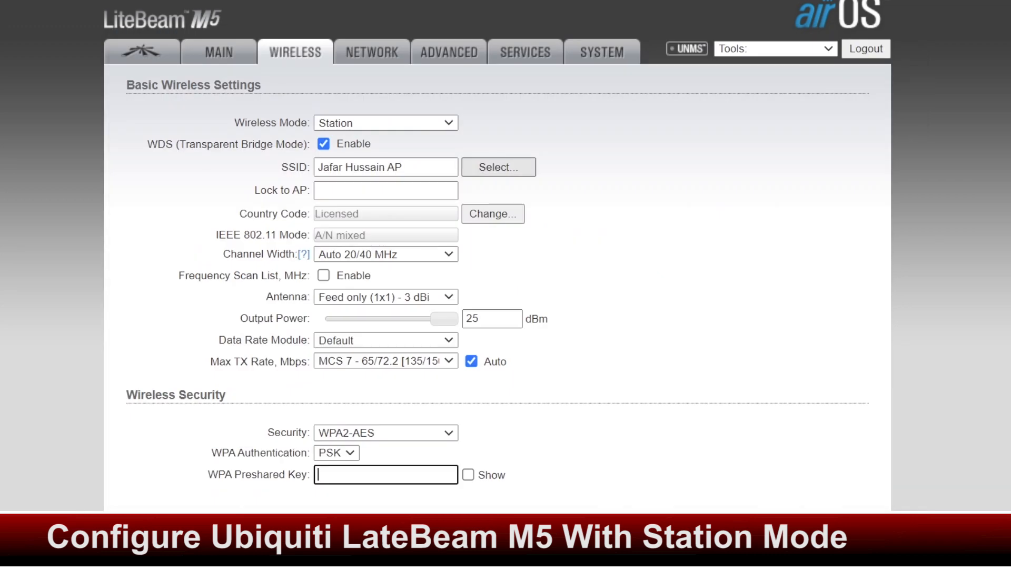
Step: Rescan, pick the LiteBeam M5 access point and lock to its MAC 68:D7:9A:96:8F:45
click(498, 166)
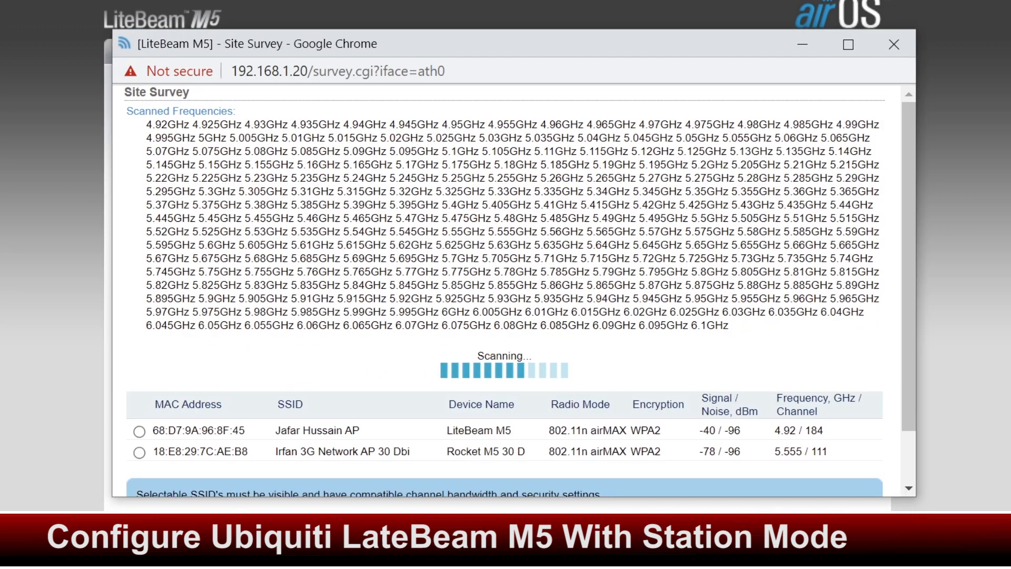
scroll(505, 290, down, 2)
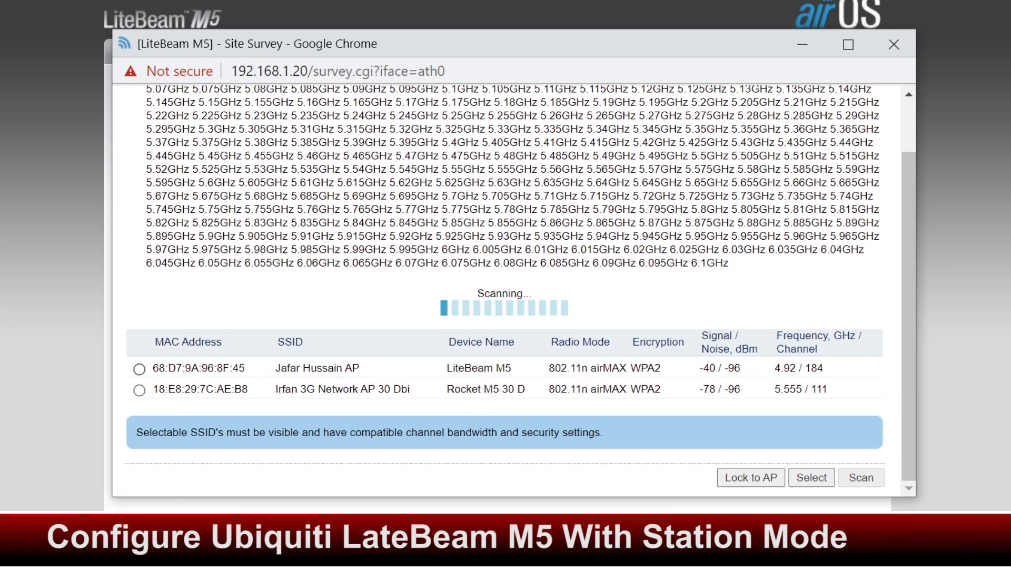
click(139, 369)
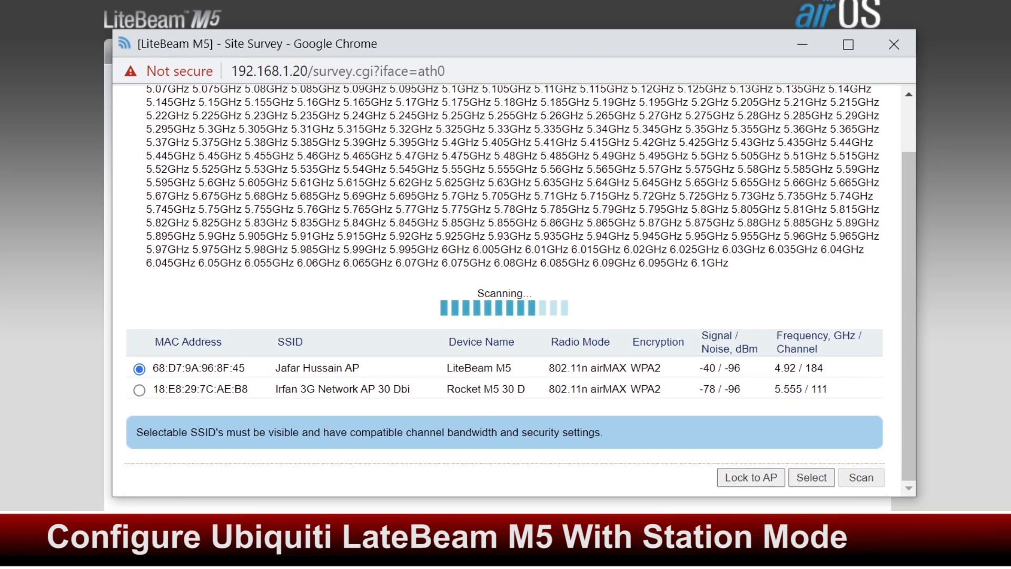
click(751, 477)
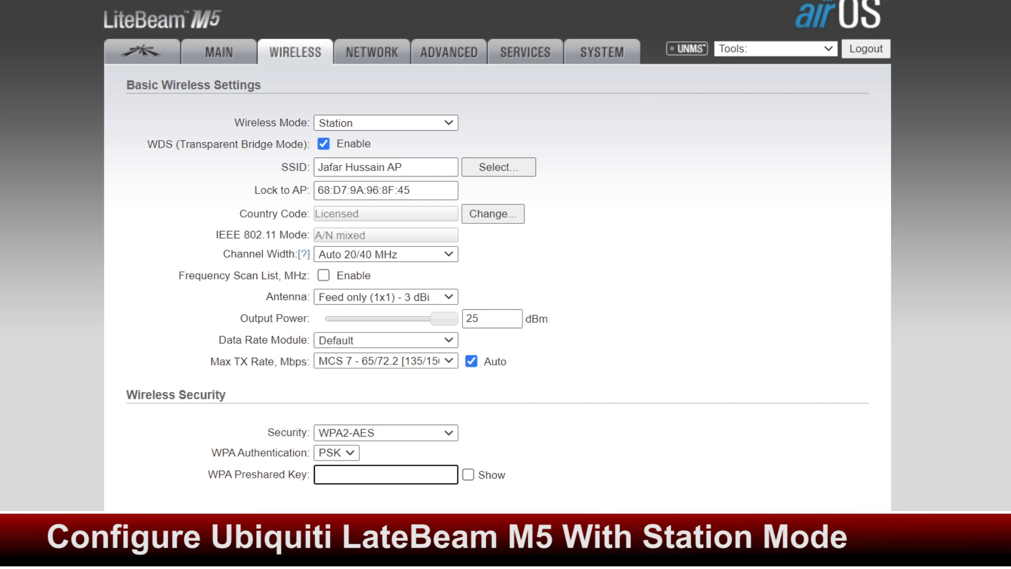
scroll(497, 274, down, 1)
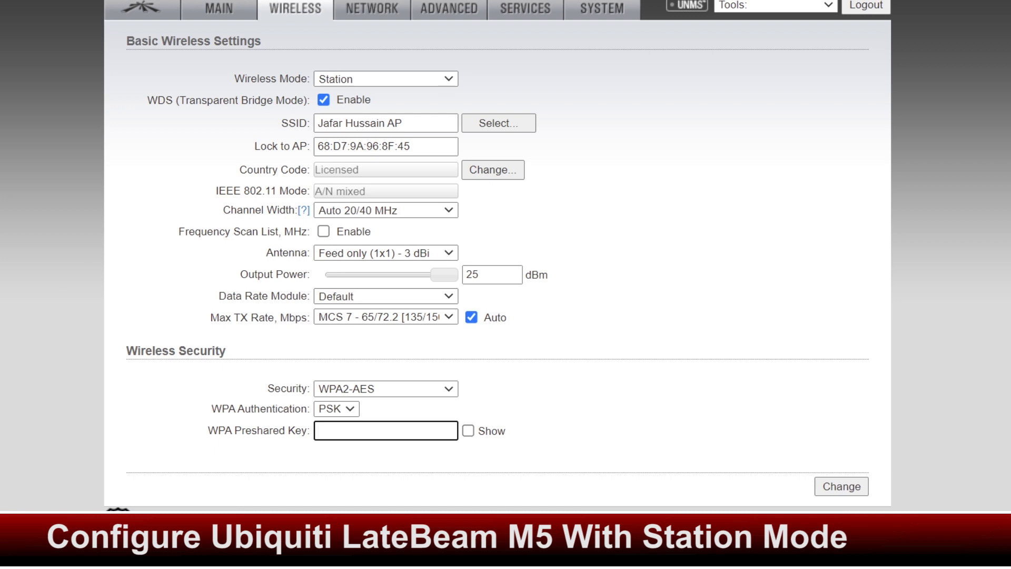
scroll(497, 256, up, 1)
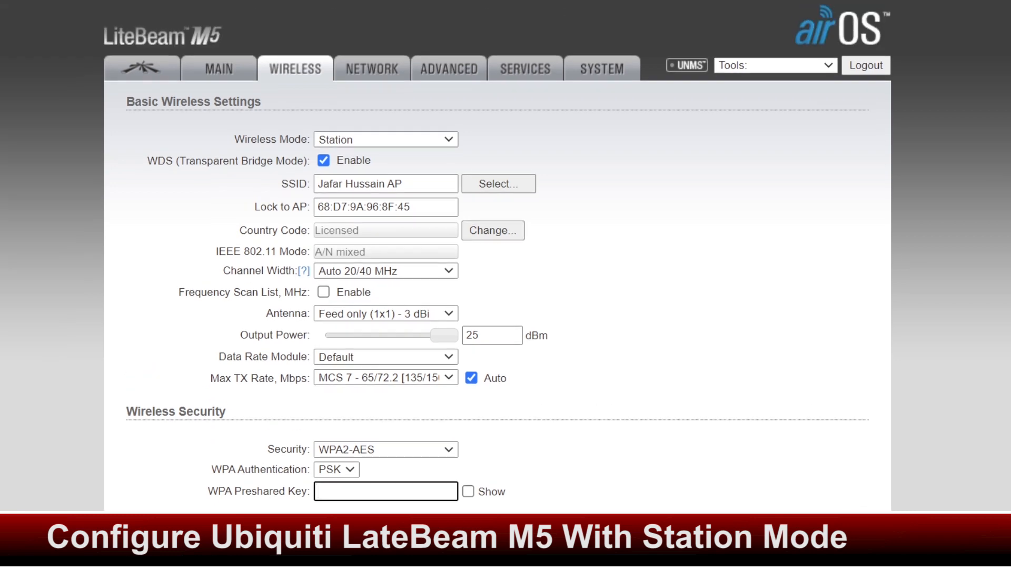
scroll(497, 256, down, 1)
scroll(497, 256, down, 1)
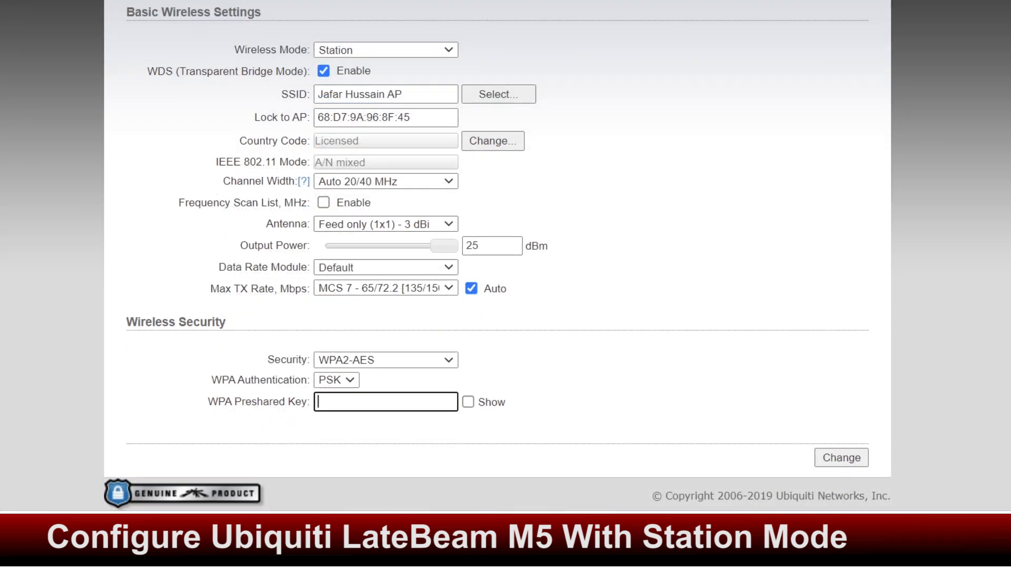
Step: Set antenna 11x14 (1x1) - 23 dBi, enter and reveal the WPA preshared key, then submit
click(386, 224)
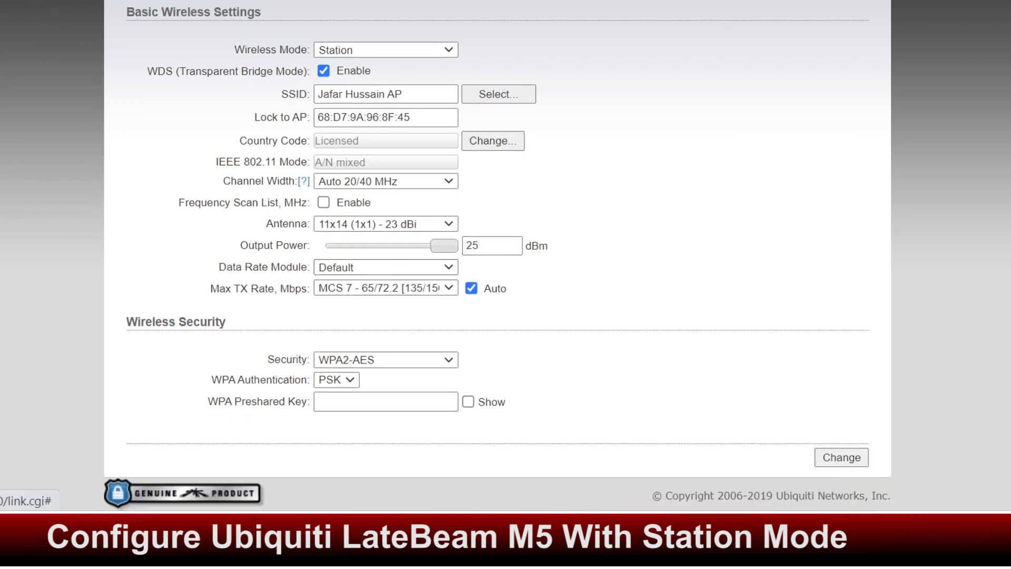
click(385, 401)
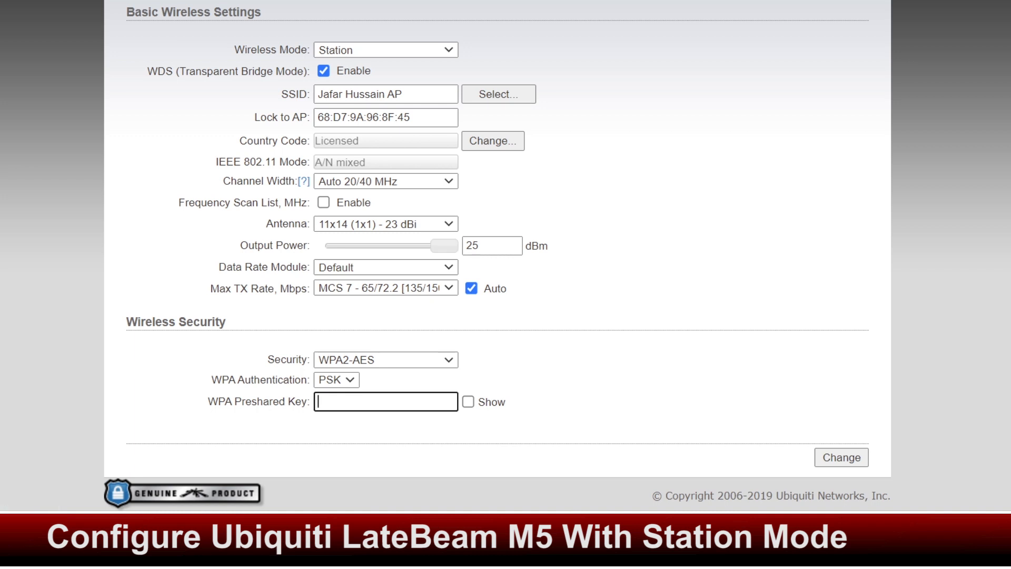
text(••••••••)
click(468, 402)
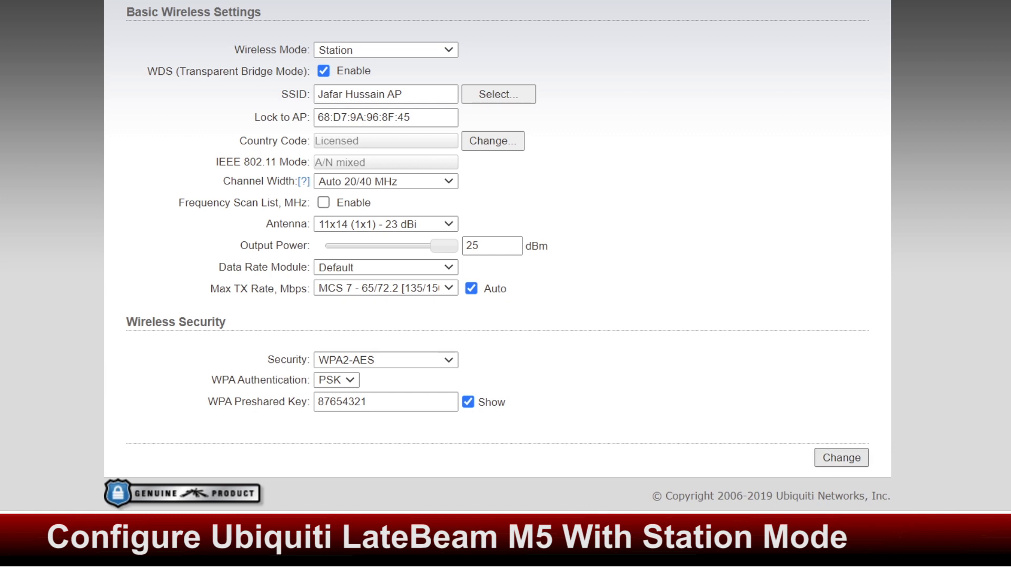
click(842, 457)
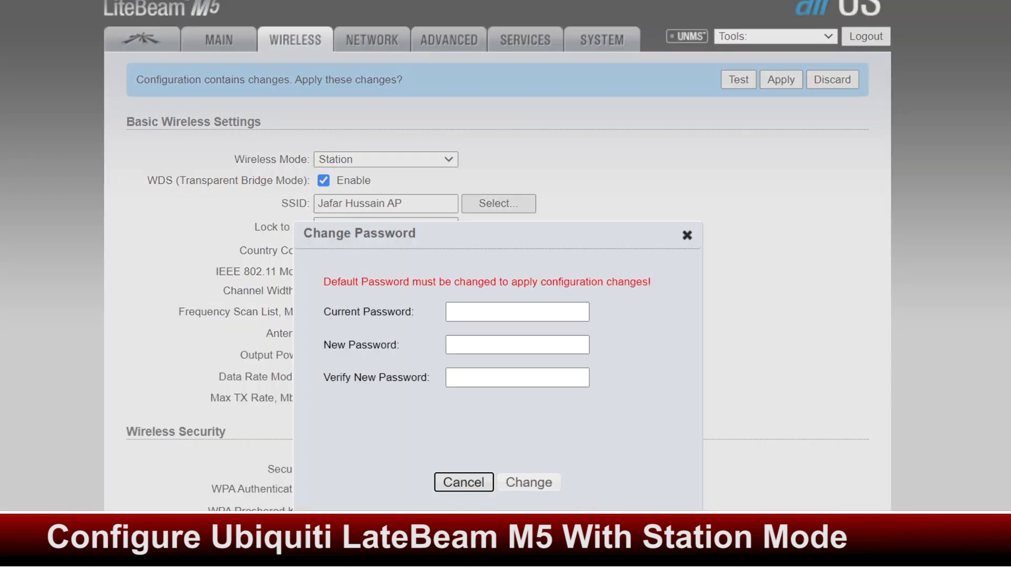
Step: Enter the current default password and a new administrator password twice, then confirm the change
click(517, 312)
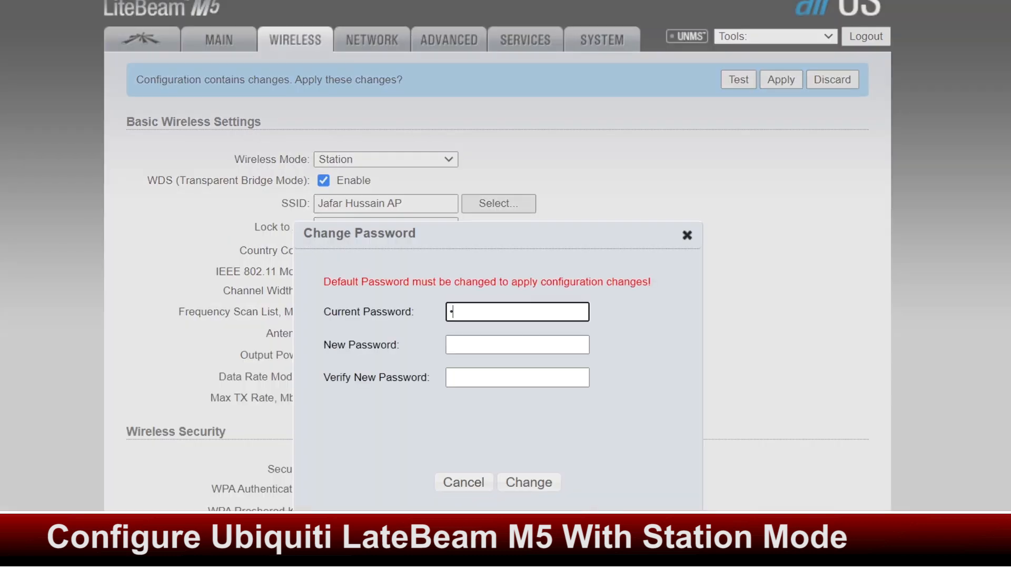
click(517, 345)
text(*)
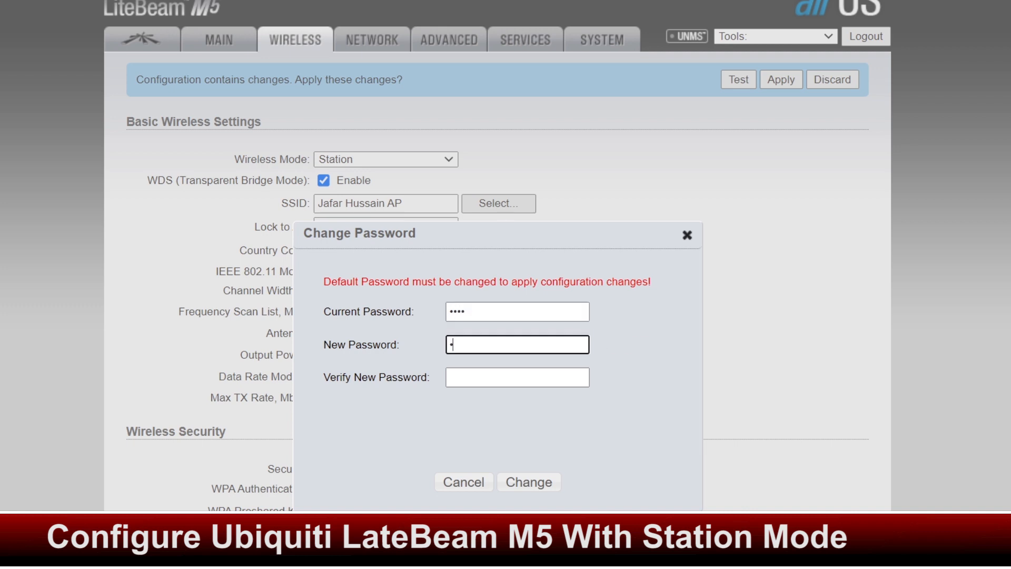
text(********)
click(517, 377)
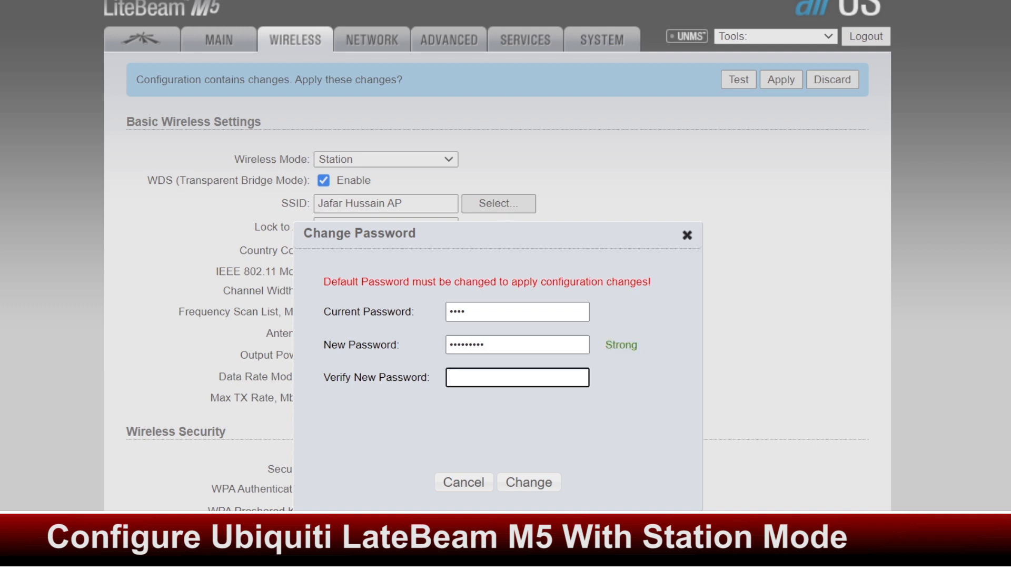
text(*********)
key(shift+Left)
key(shift+Left)
key(shift+Left)
key(shift+Left)
key(shift+Left)
key(shift+Left)
key(shift+Left)
key(shift+Left)
key(shift+Left)
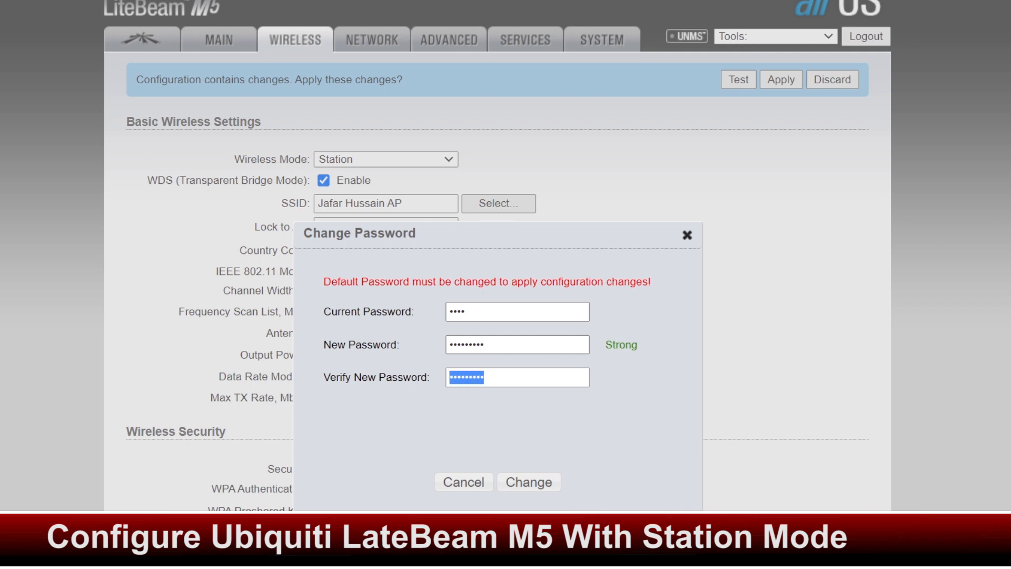
text(*****)
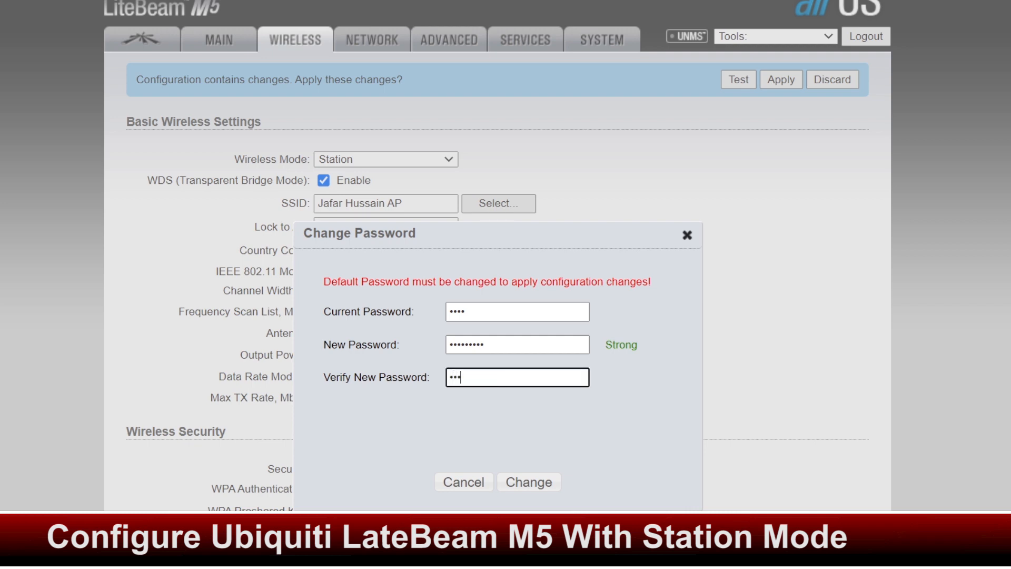
text(****)
click(529, 482)
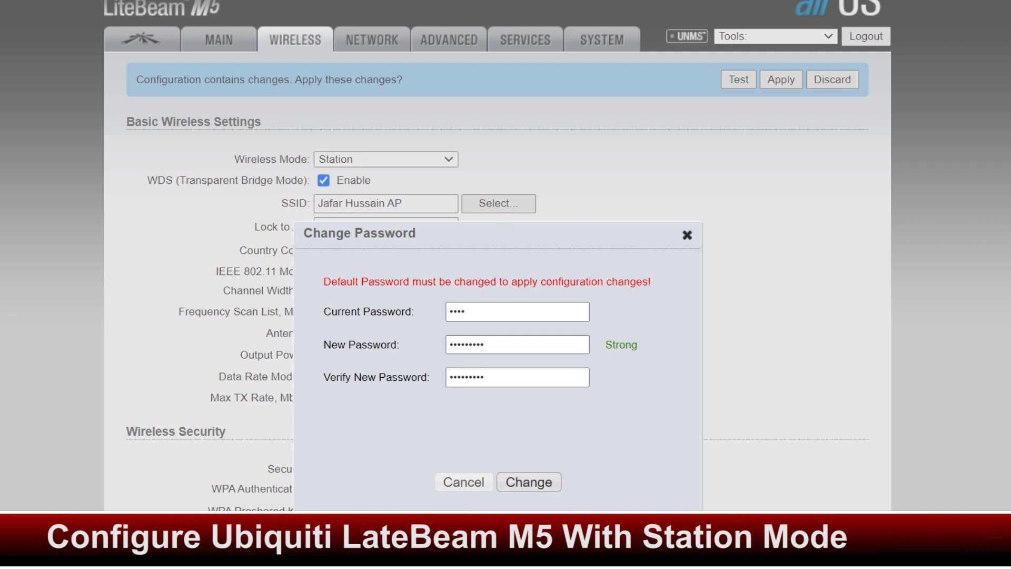
scroll(505, 256, down, 2)
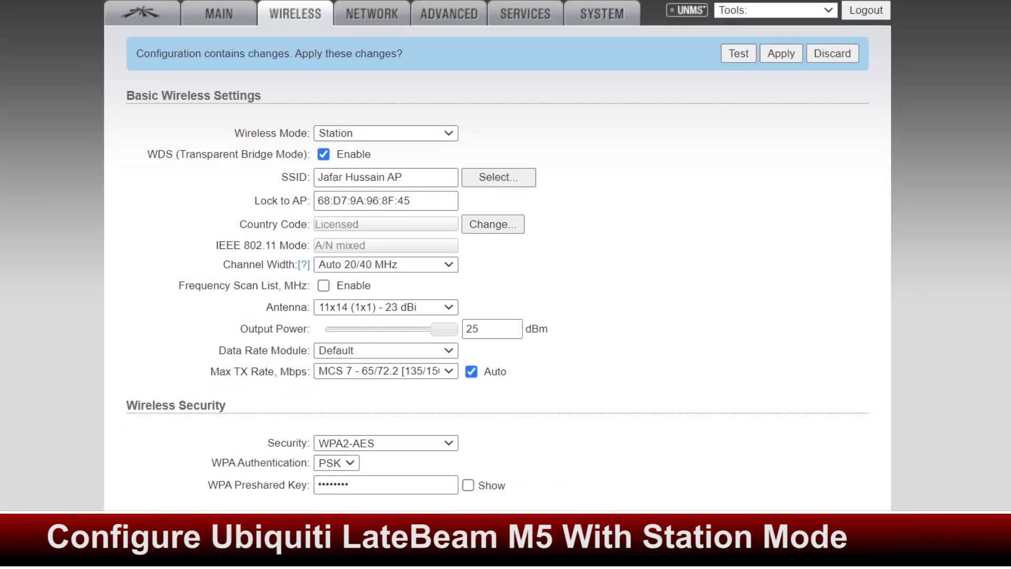
Step: Resubmit the wireless changes, then change the static management IP from 192.168.1.20 to 192.168.25.238 and submit it
click(842, 457)
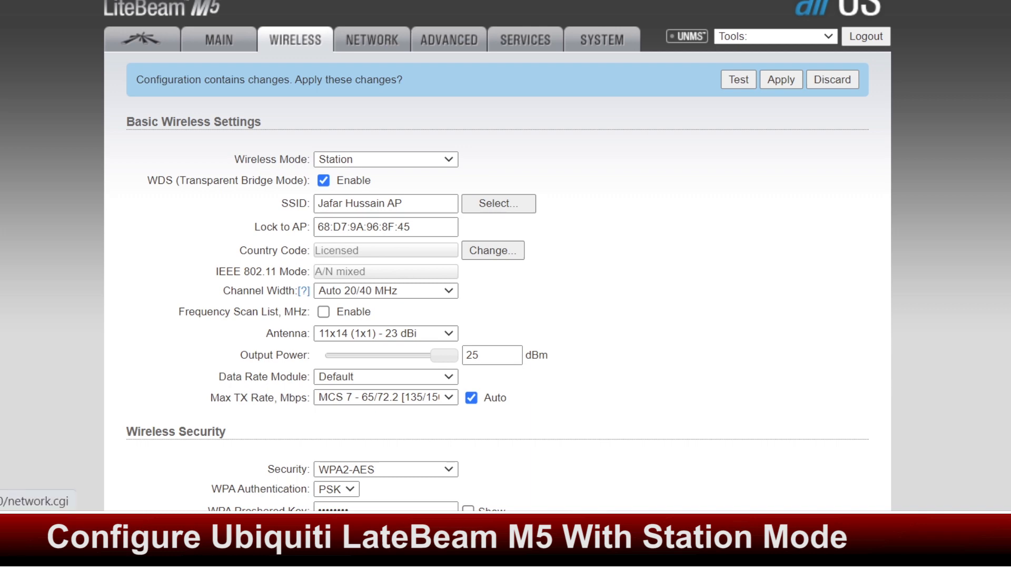
click(372, 40)
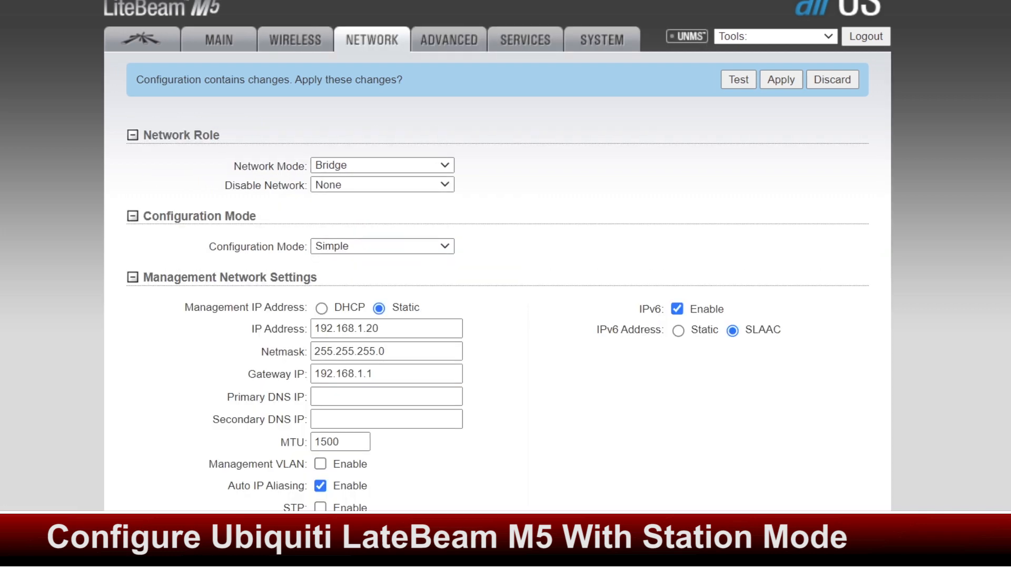
scroll(505, 256, down, 2)
click(387, 217)
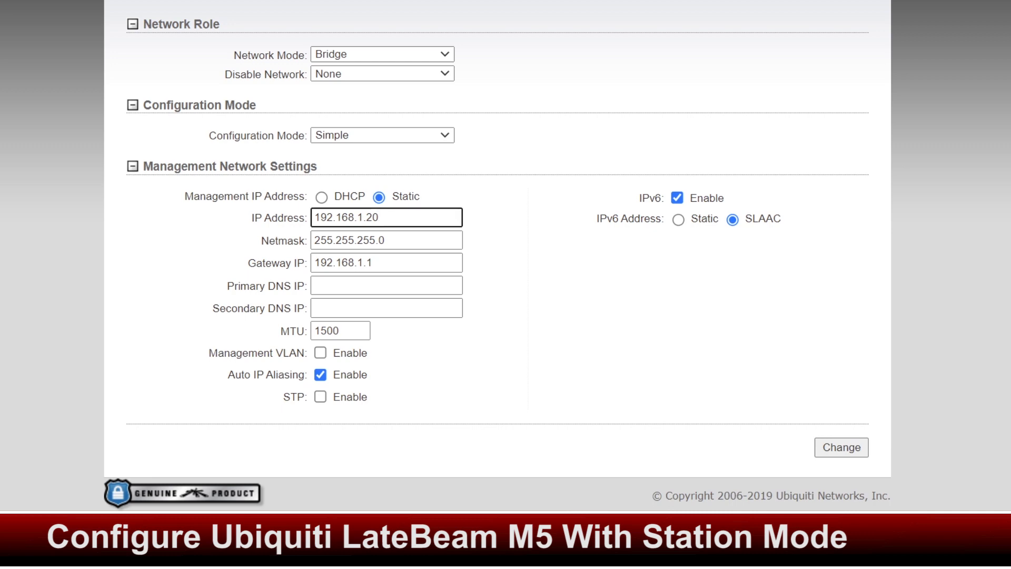
key(BackSpace)
key(BackSpace)
key(BackSpace)
key(BackSpace)
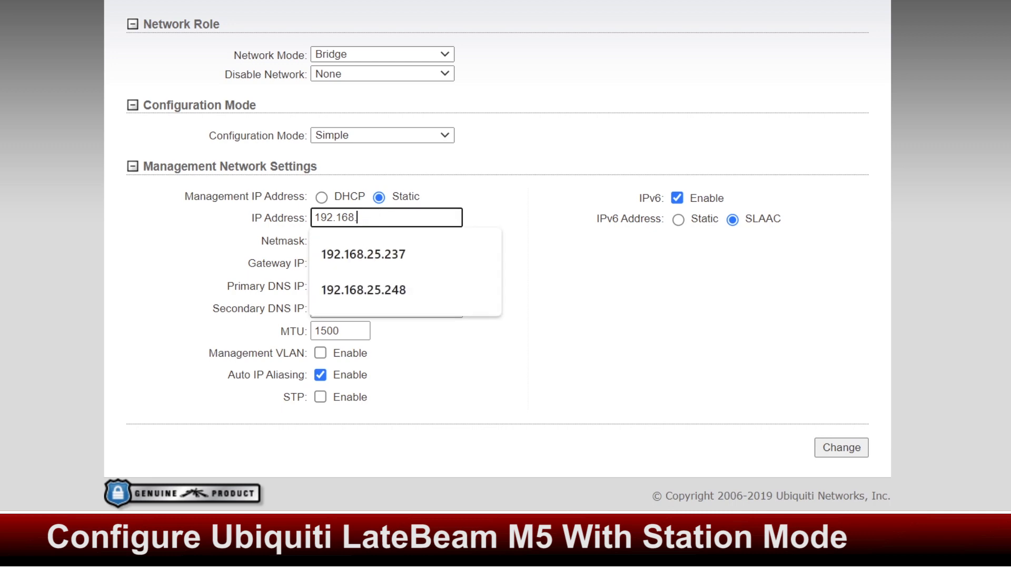
text(25.238)
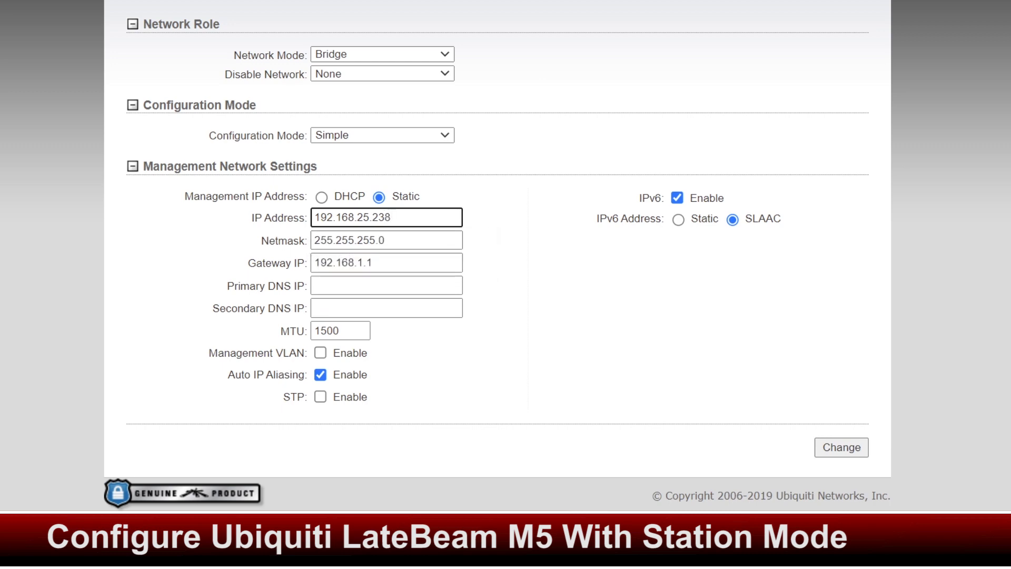
click(841, 447)
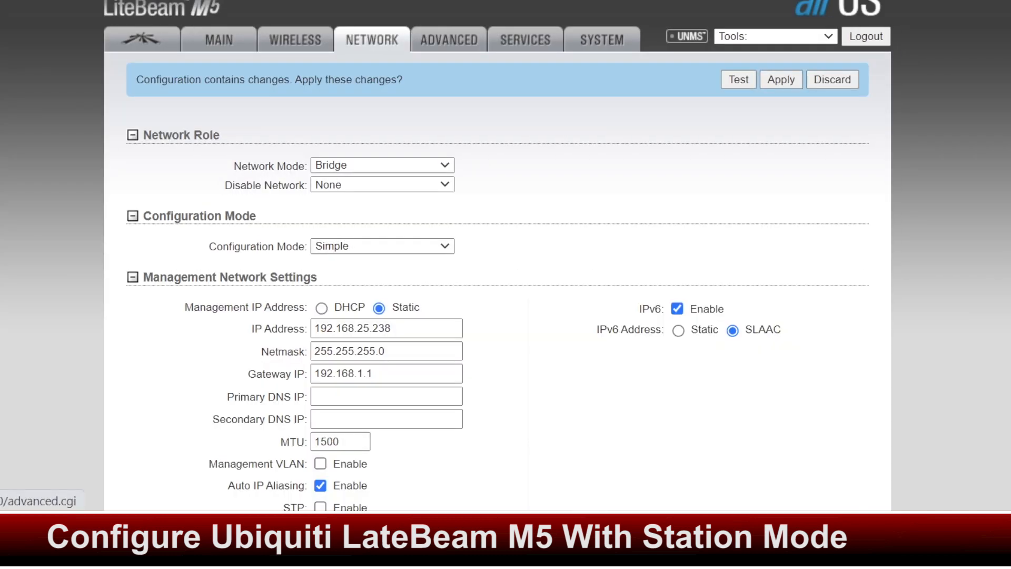
Step: Raise the Advanced link distance to 15.2 miles (24.5 km), then move to the System settings page
click(449, 40)
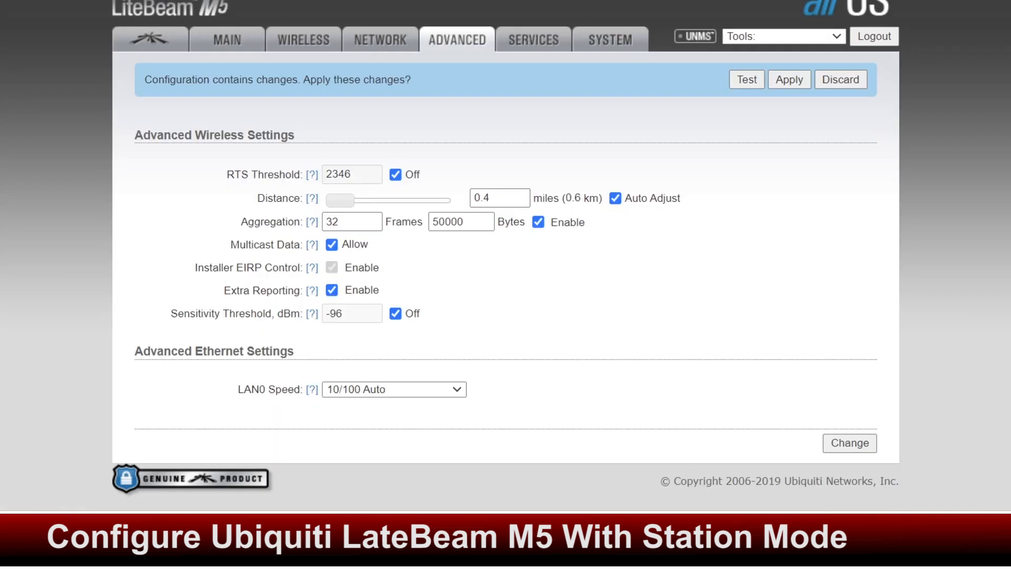
drag(339, 200, 450, 200)
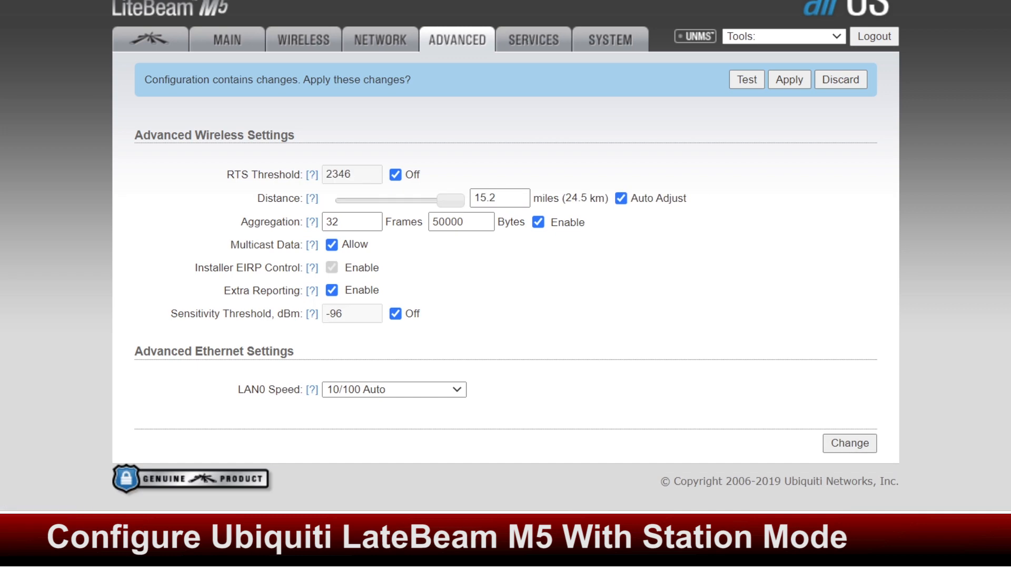
click(533, 40)
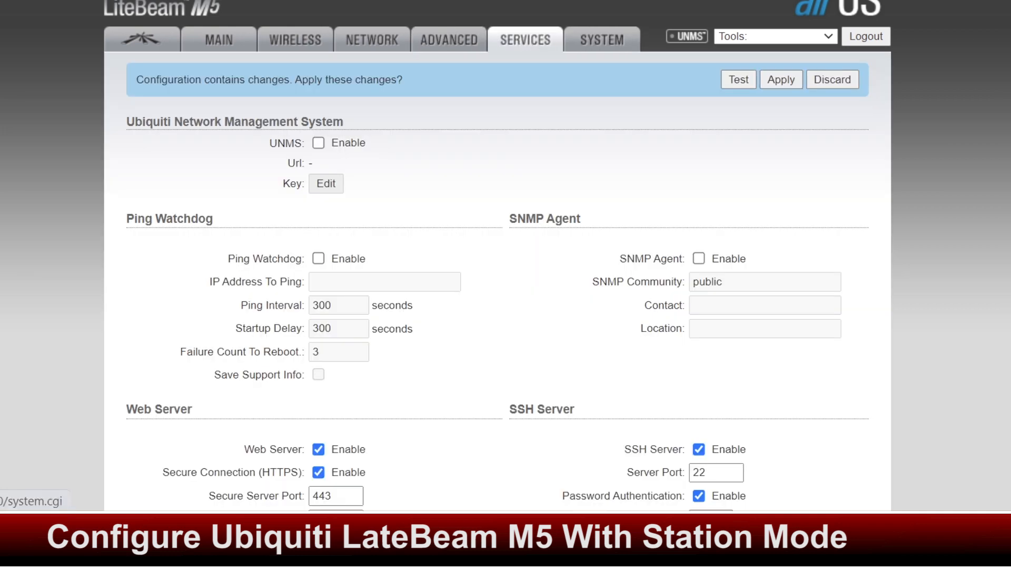
click(602, 40)
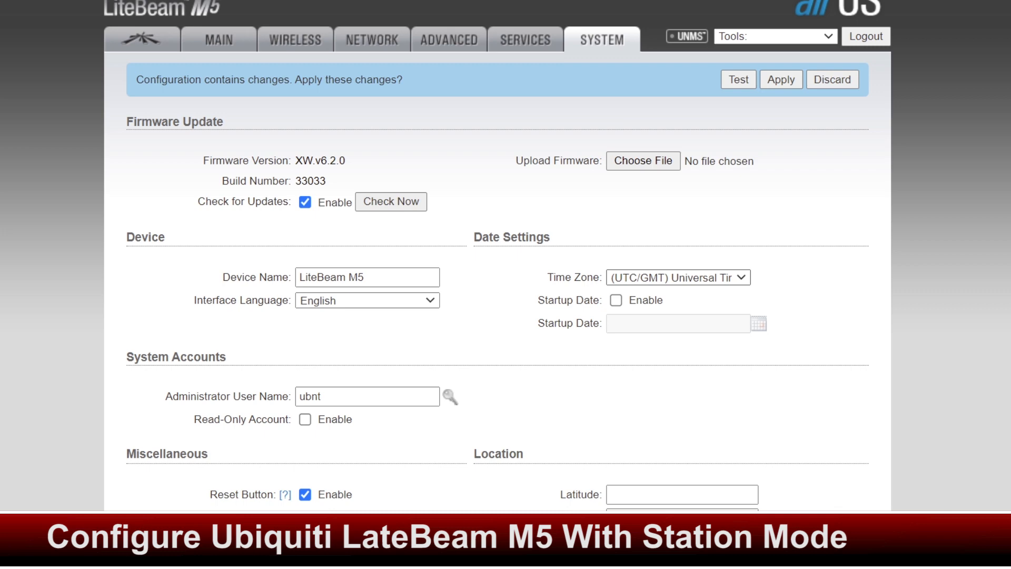
Step: Set the time zone to (GMT+05:00) Ekaterinburg and submit the change
click(678, 278)
scroll(706, 195, down, 3)
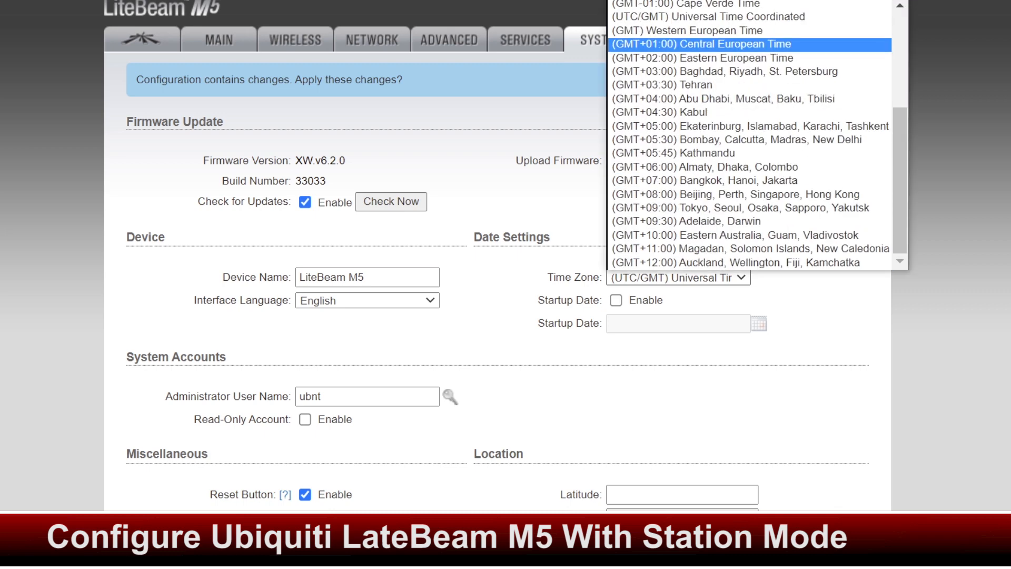
click(750, 125)
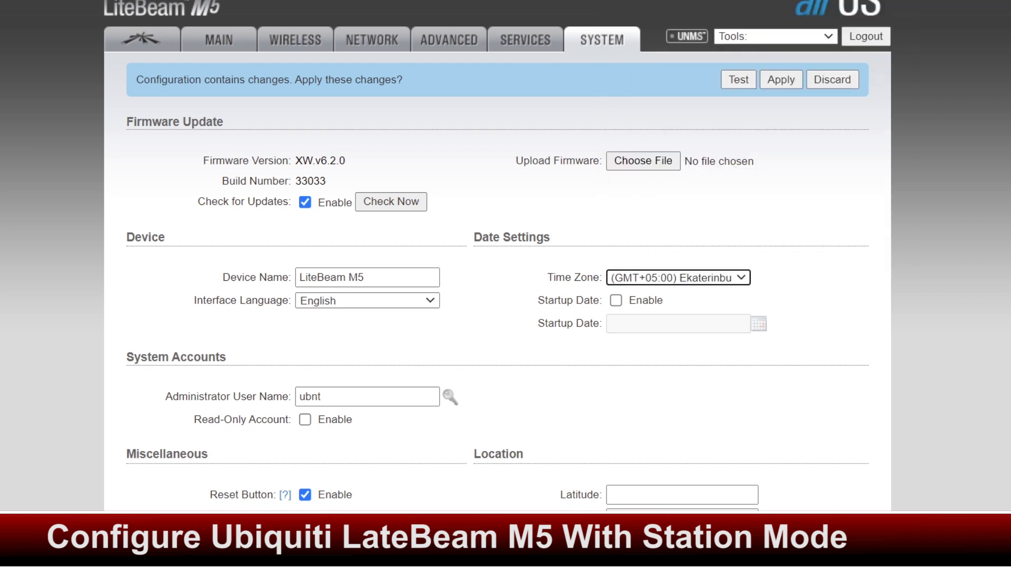
scroll(506, 264, down, 5)
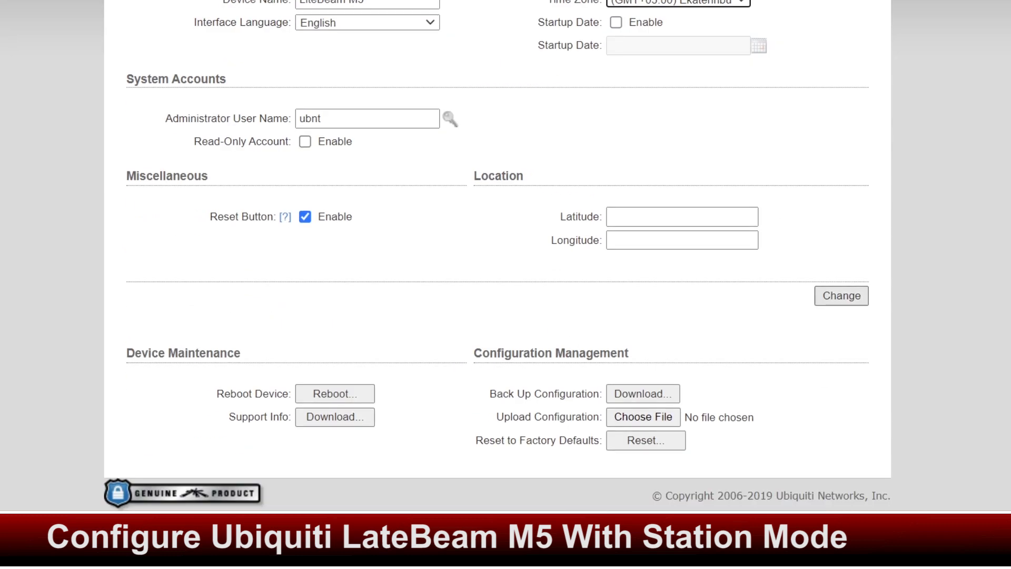
click(842, 295)
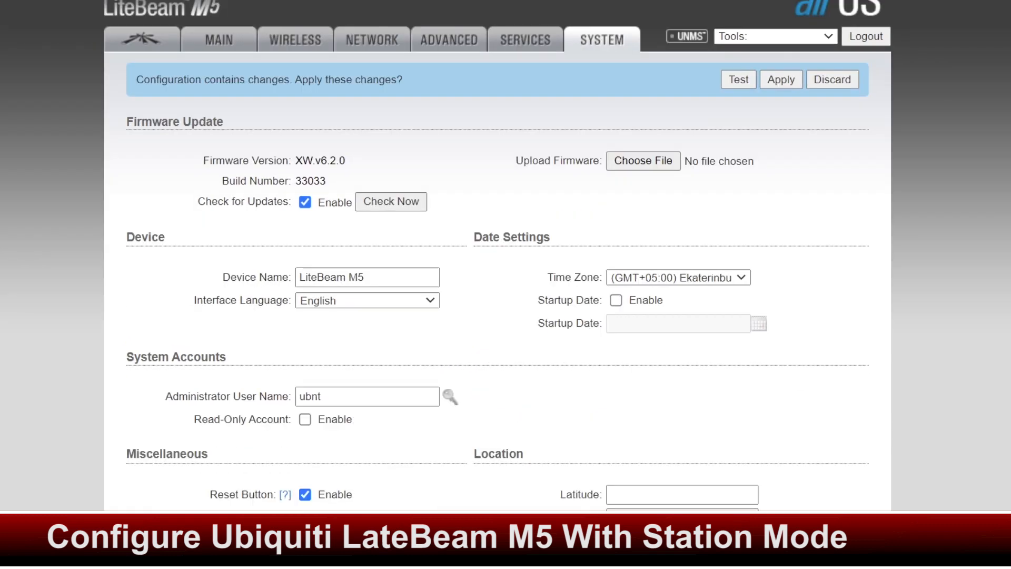
Step: Append the owner's name after 'LiteBeam M5' in the Device Name field
click(364, 277)
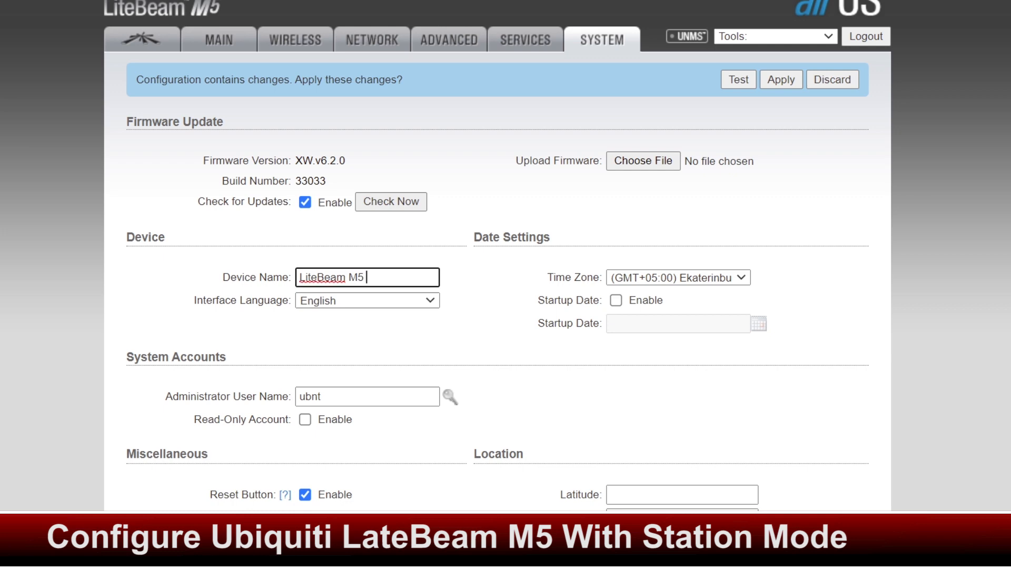
scroll(497, 316, down, 5)
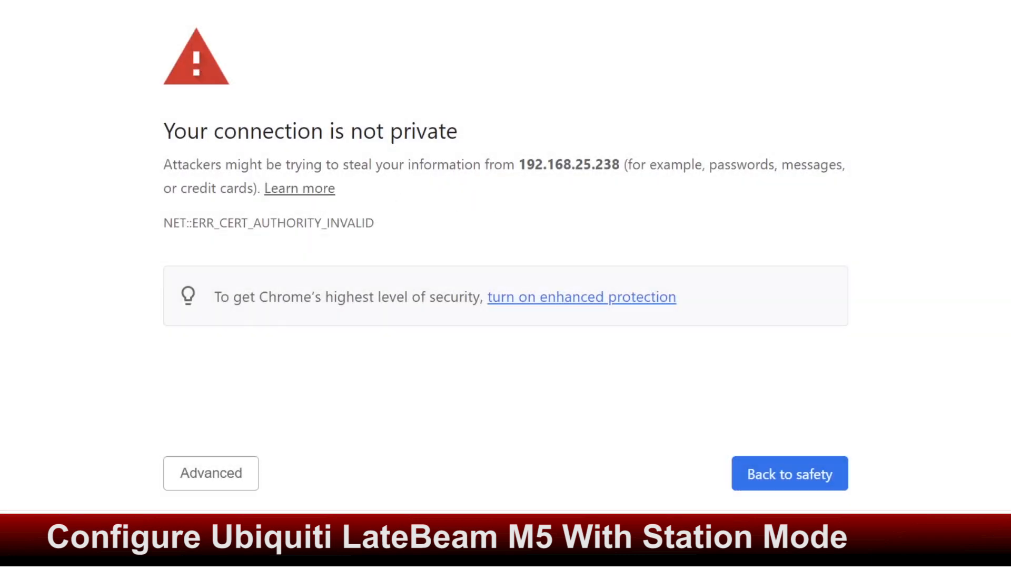
Step: Bypass Chrome's privacy warning and proceed to the unsafe site at 192.168.25.238
click(212, 472)
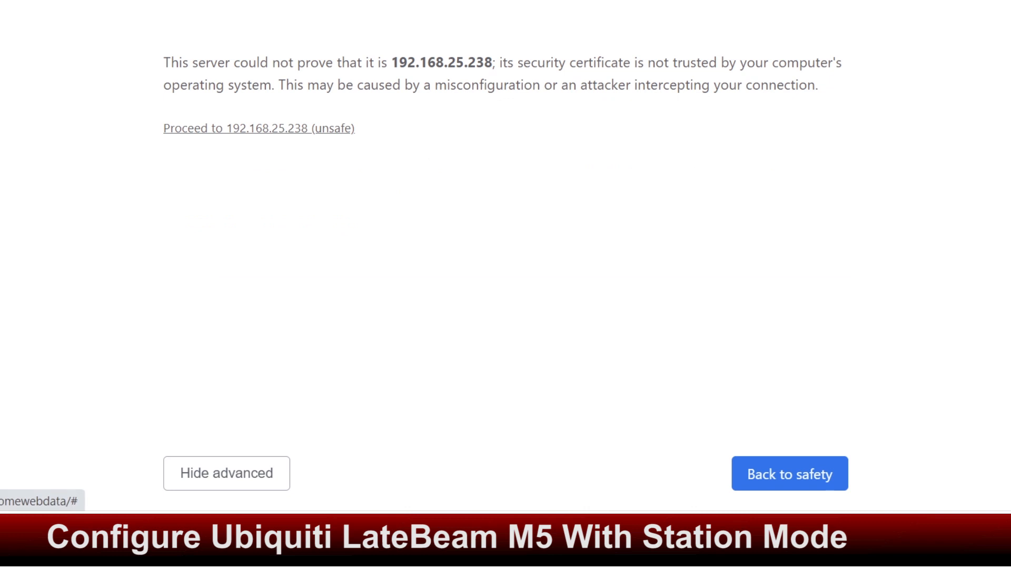
click(259, 129)
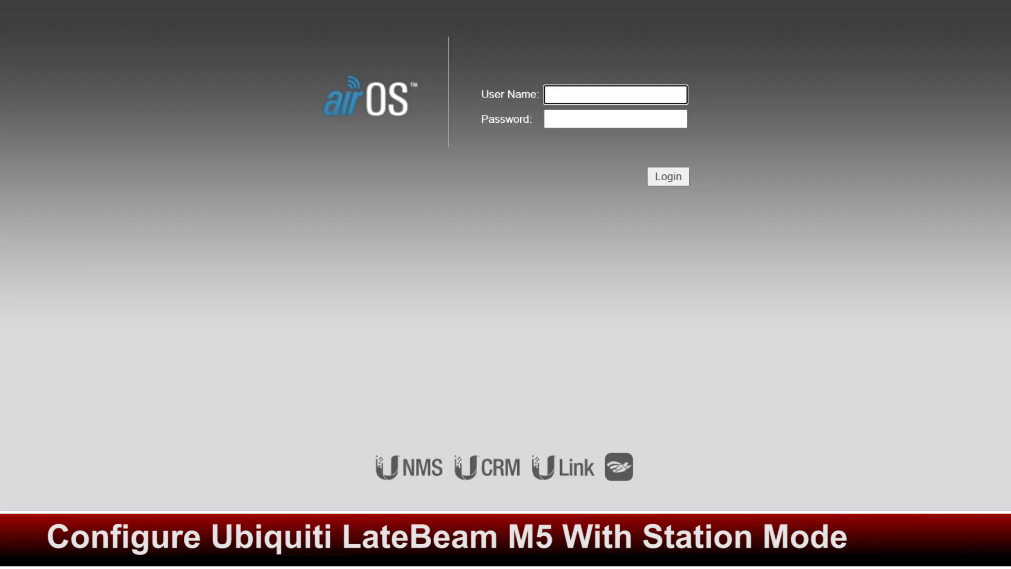
Step: Log in with the saved administrator user name and the account password
key(Down)
key(Down)
key(Return)
key(Tab)
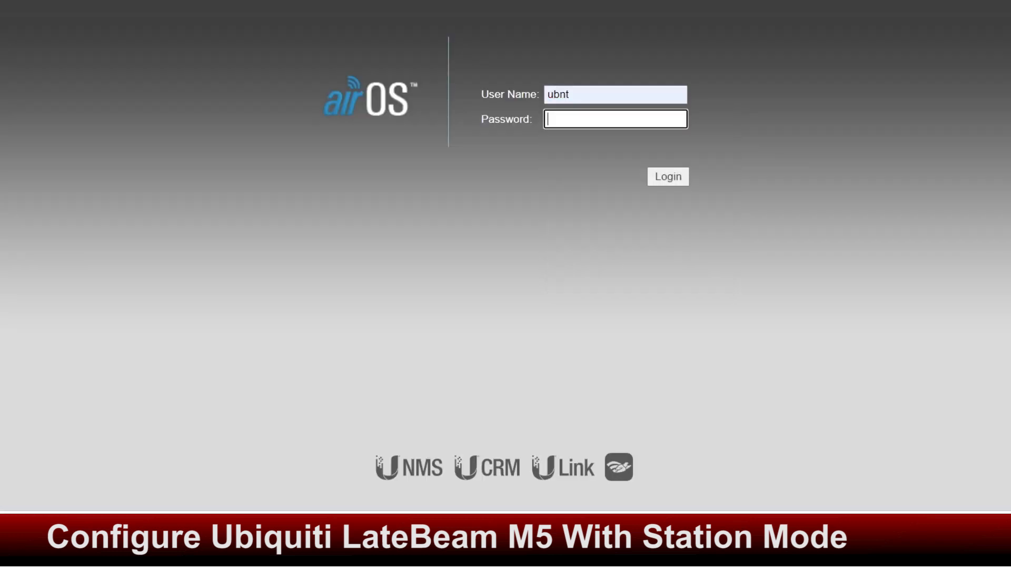
key(Return)
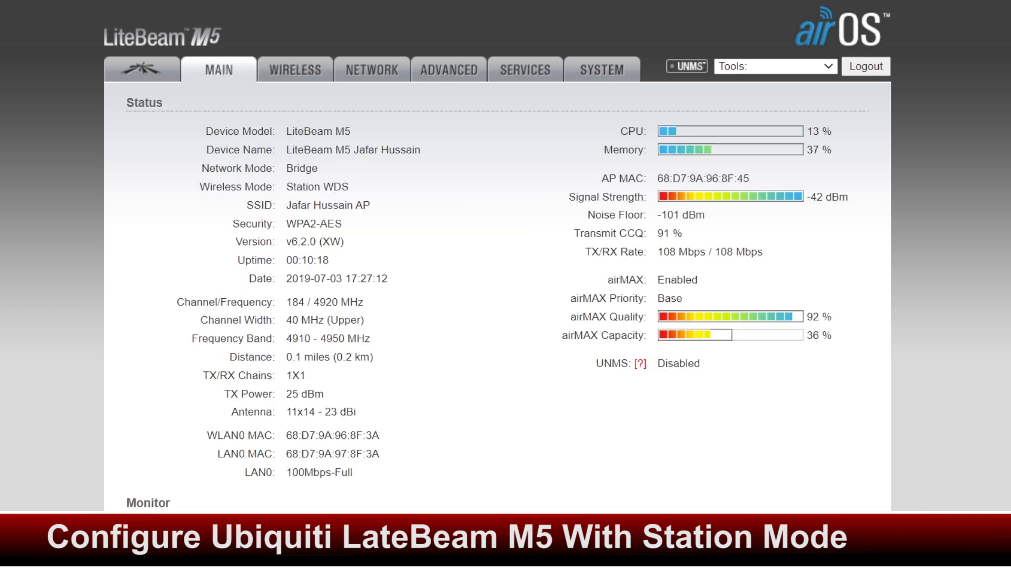
drag(810, 197, 822, 197)
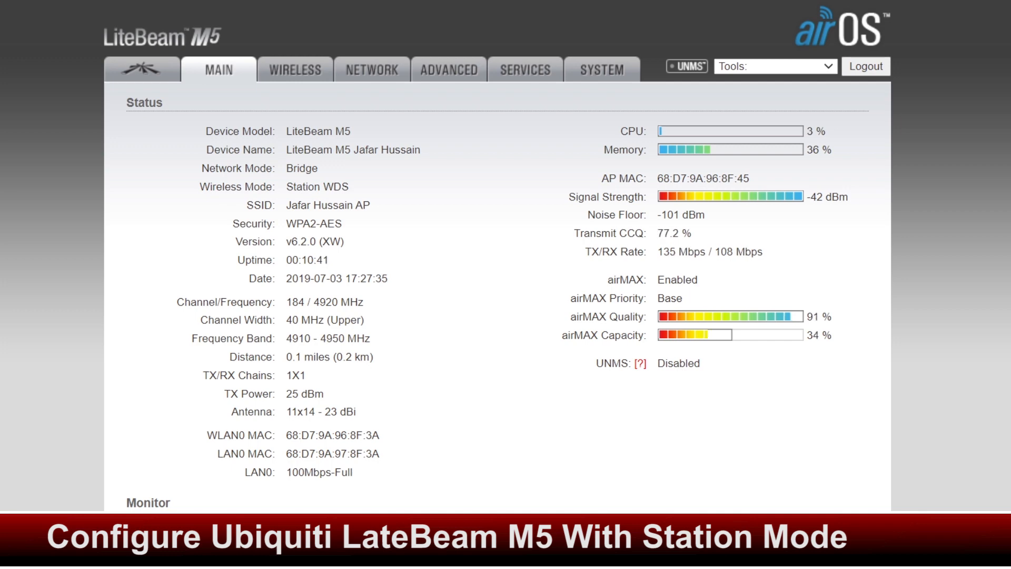
scroll(505, 252, down, 5)
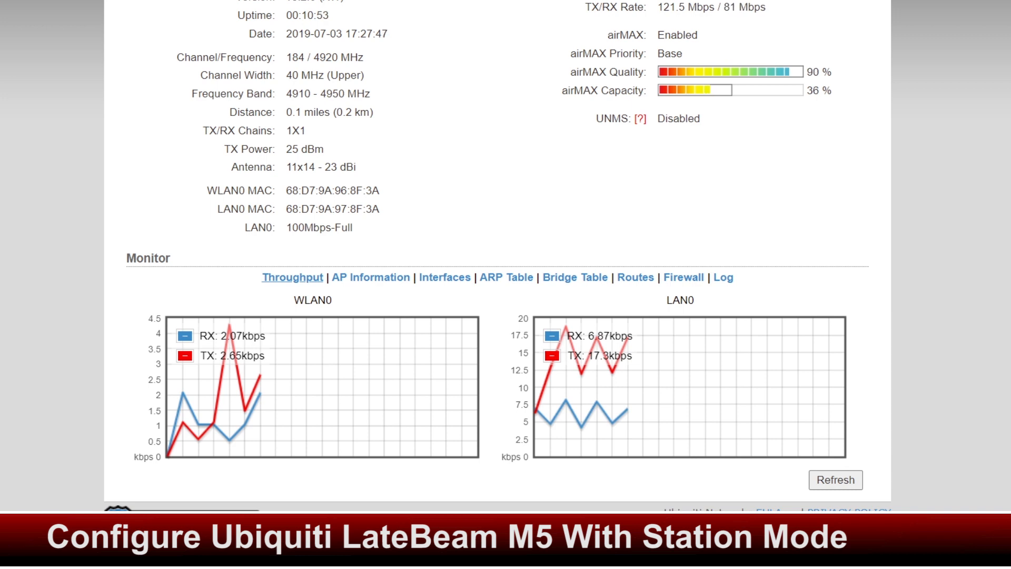
drag(291, 227, 350, 228)
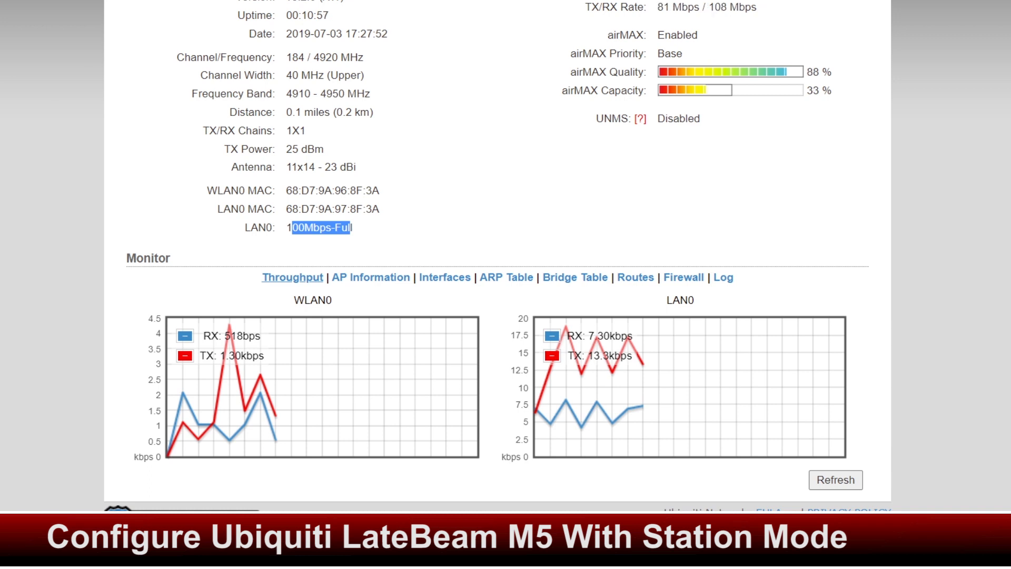
click(351, 227)
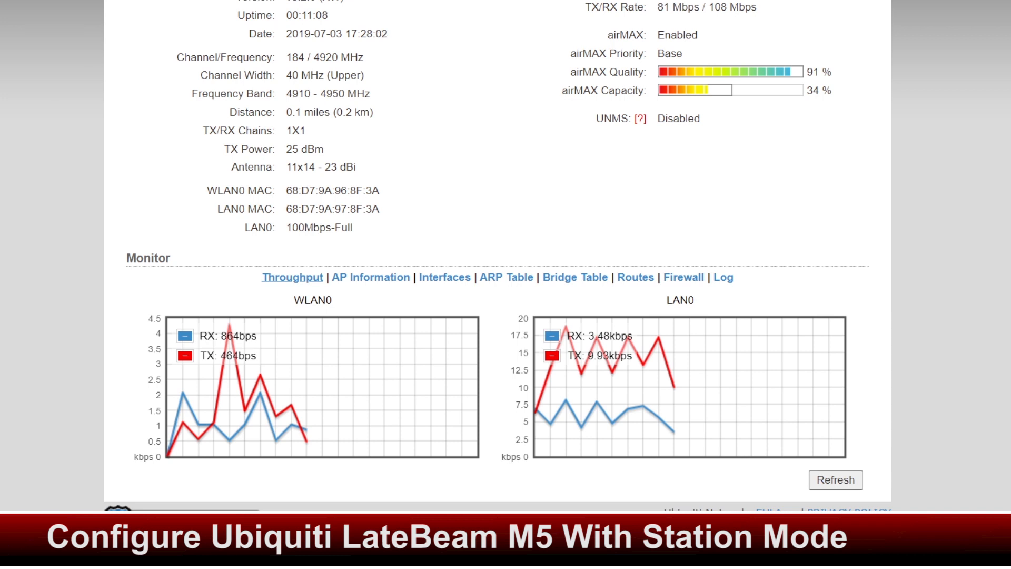
scroll(505, 252, up, 5)
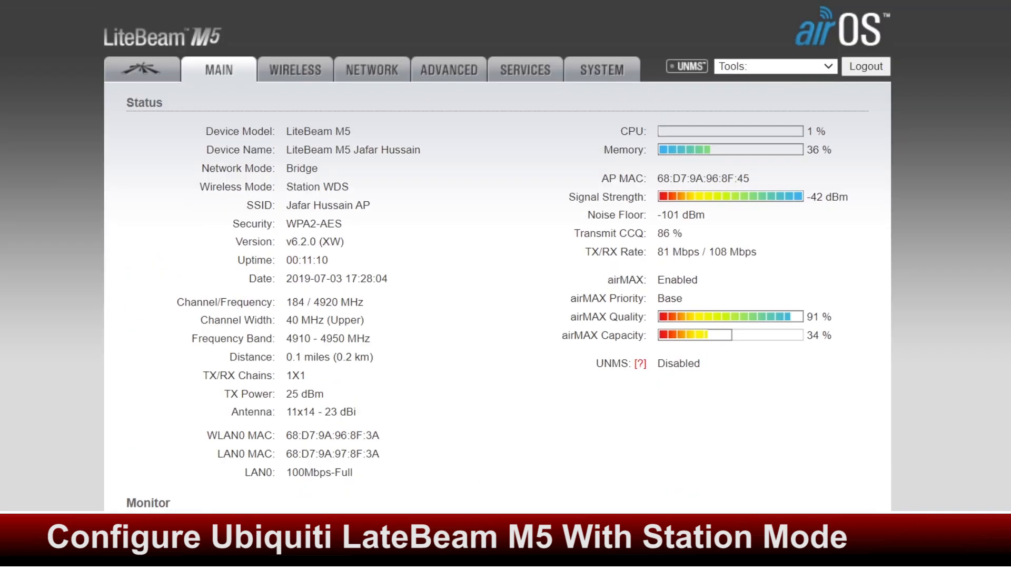